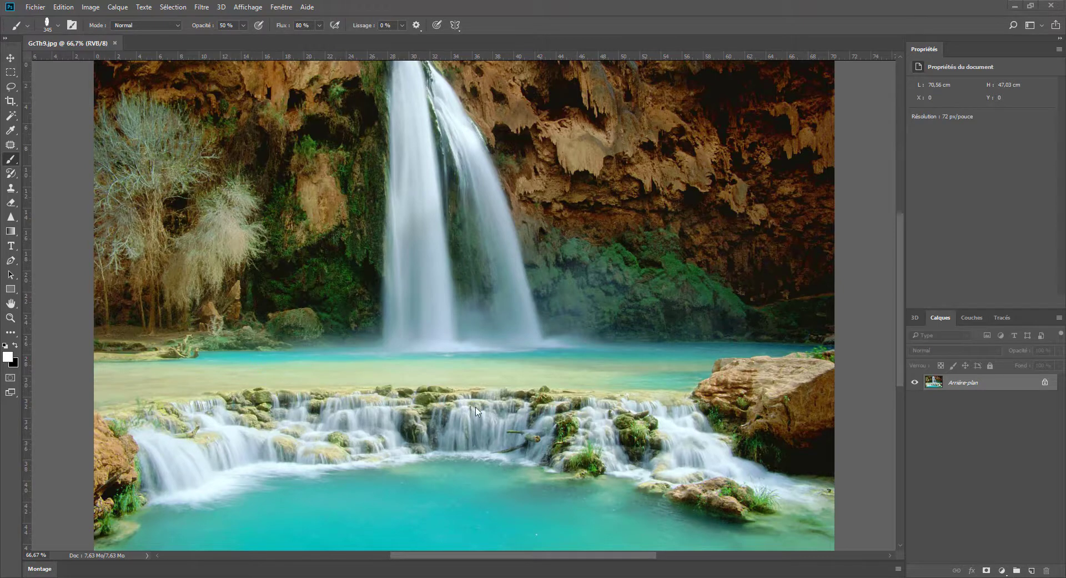
Set the waterfall image's resolution to 72 pixels/inch in Taille de l'image
left_click(97, 9)
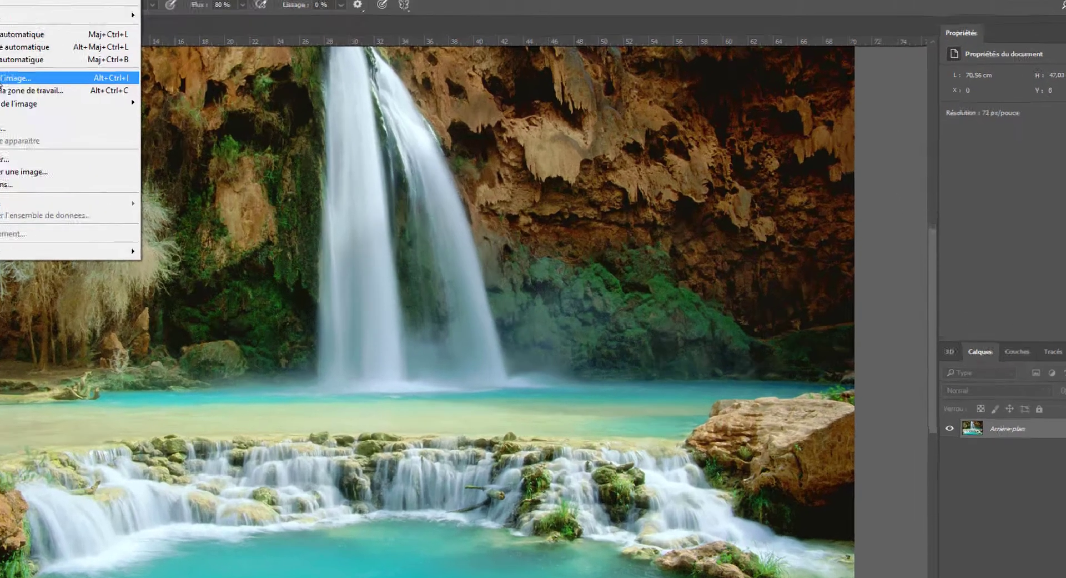
left_click(111, 88)
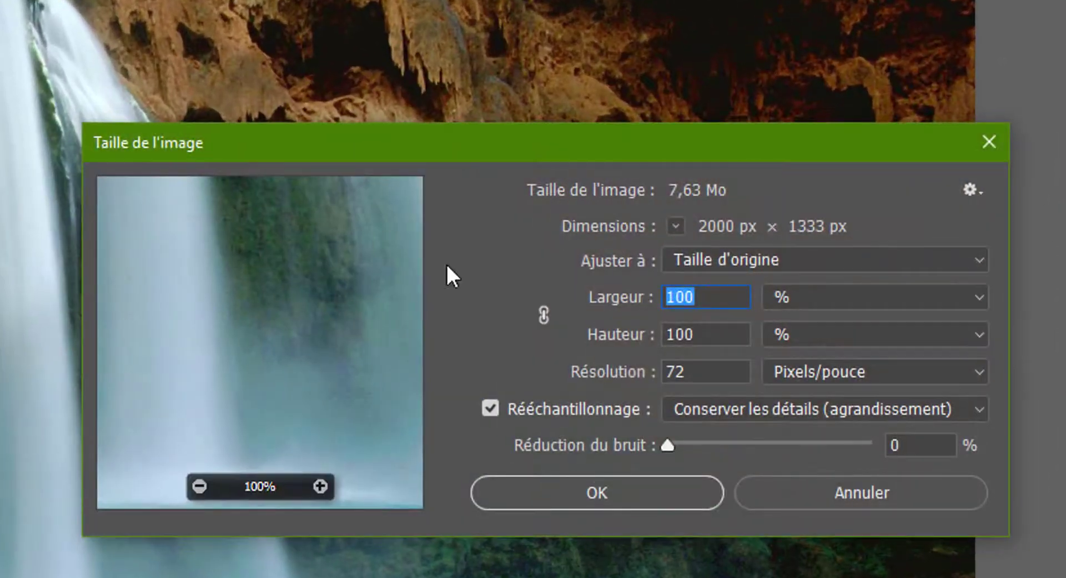
double_click(683, 369)
type("7")
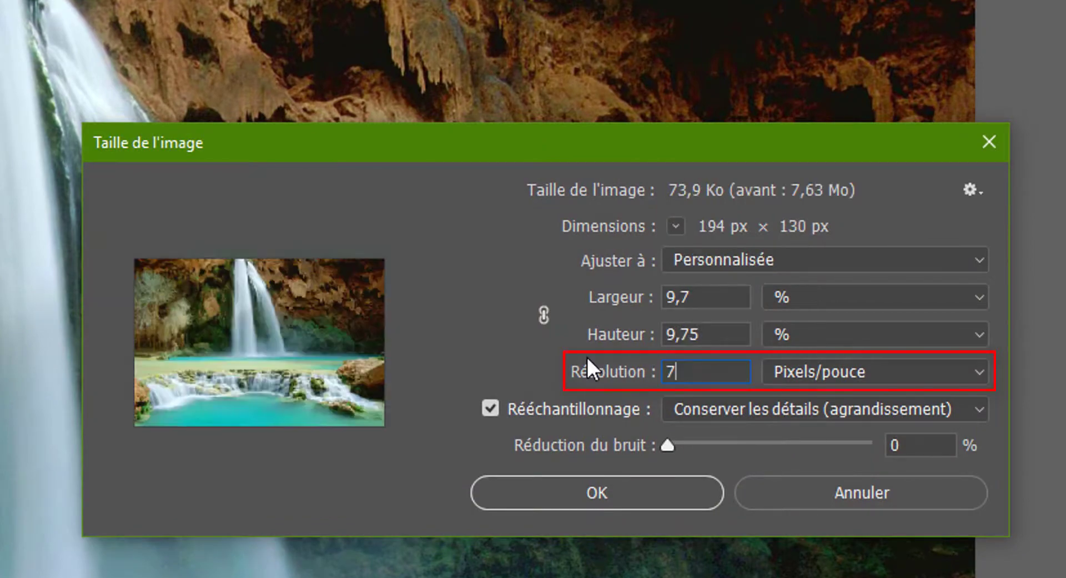
type("2")
left_click(595, 492)
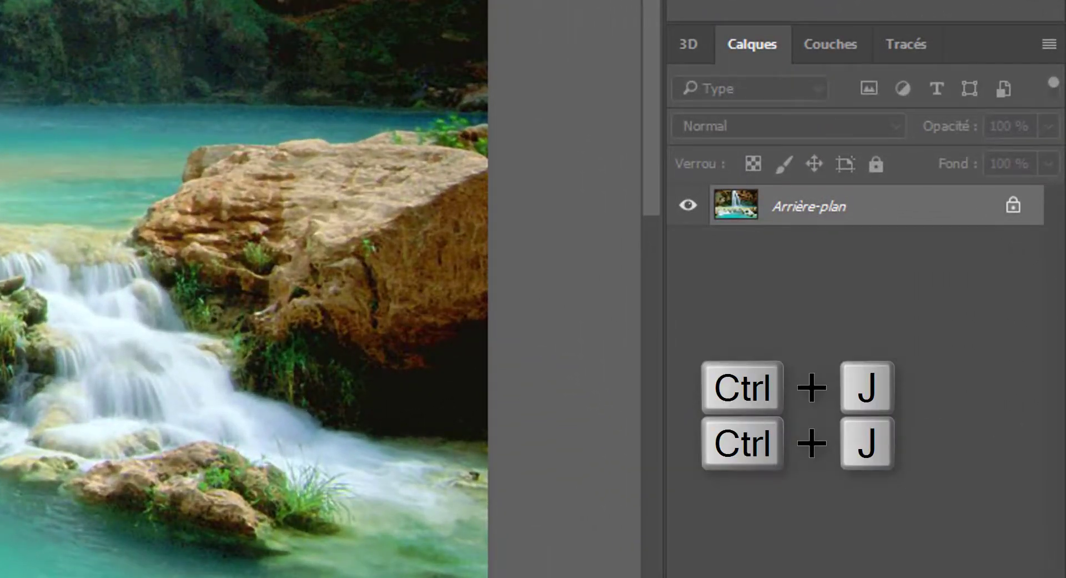
Duplicate the photo layer, name the copy 'Lignes pinceaux' and hide it
key("ctrl+j")
key("ctrl+j")
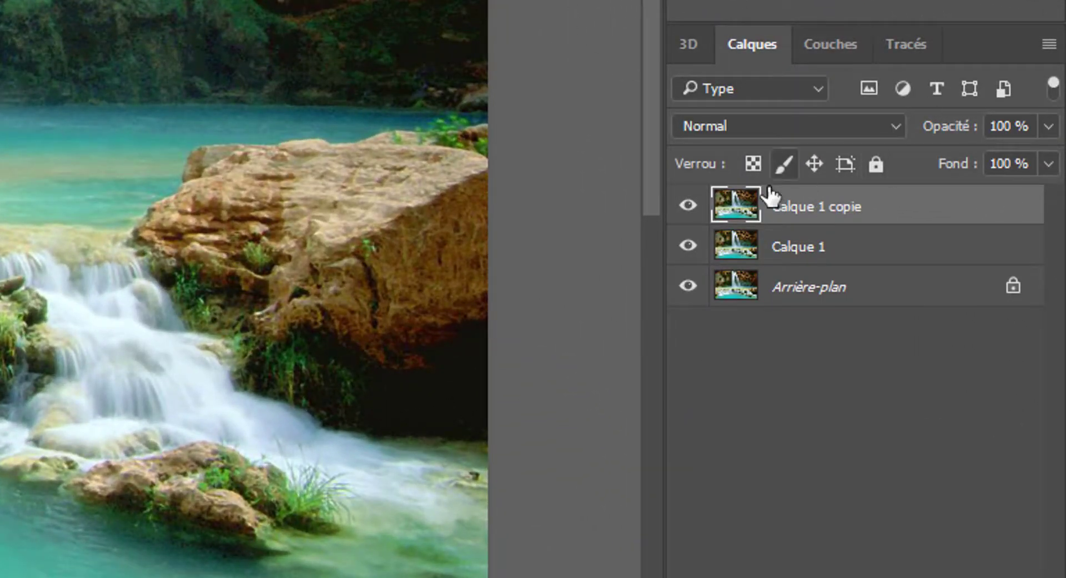
double_click(791, 207)
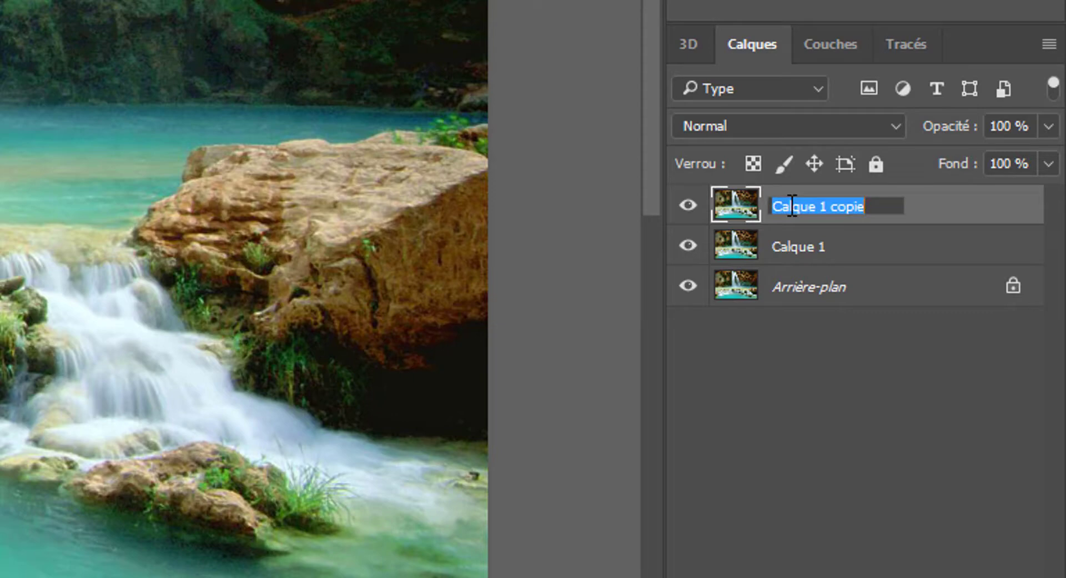
type("Lig")
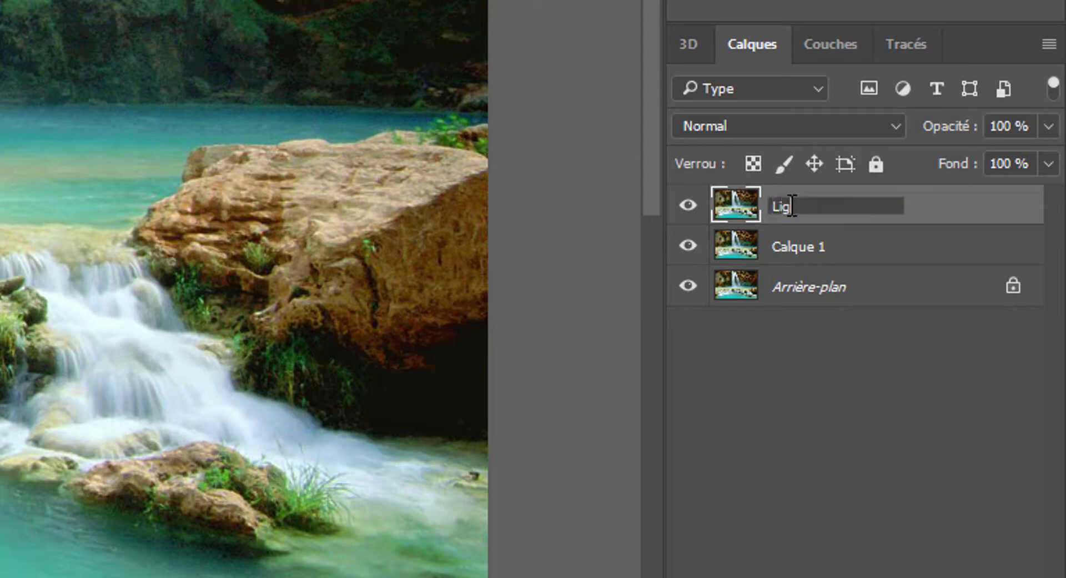
type("nes pince")
type("aux")
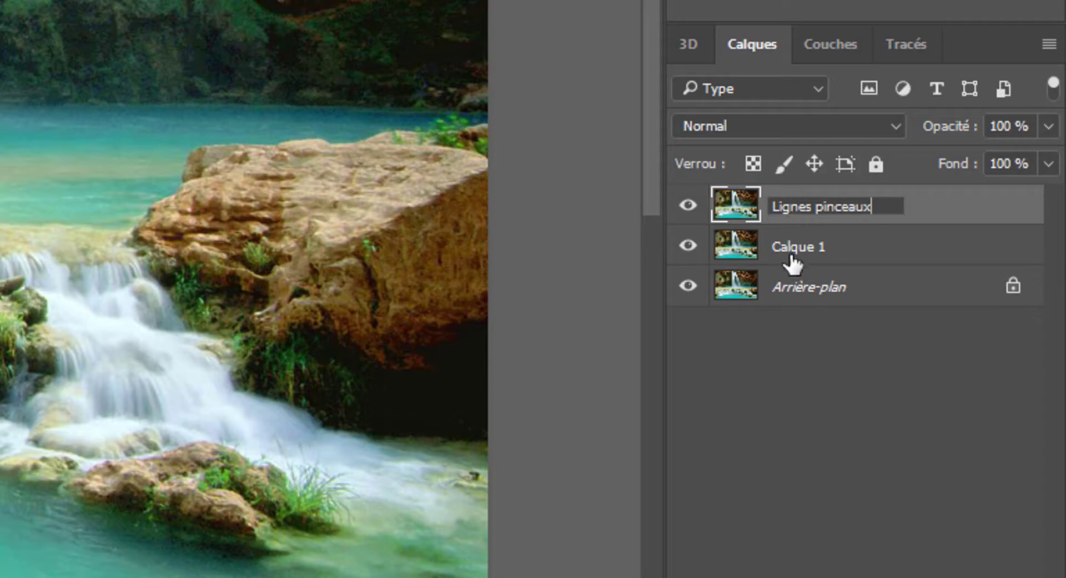
left_click(688, 206)
Rename the Calque 1 copy to 'Flou optimise'
left_click(798, 254)
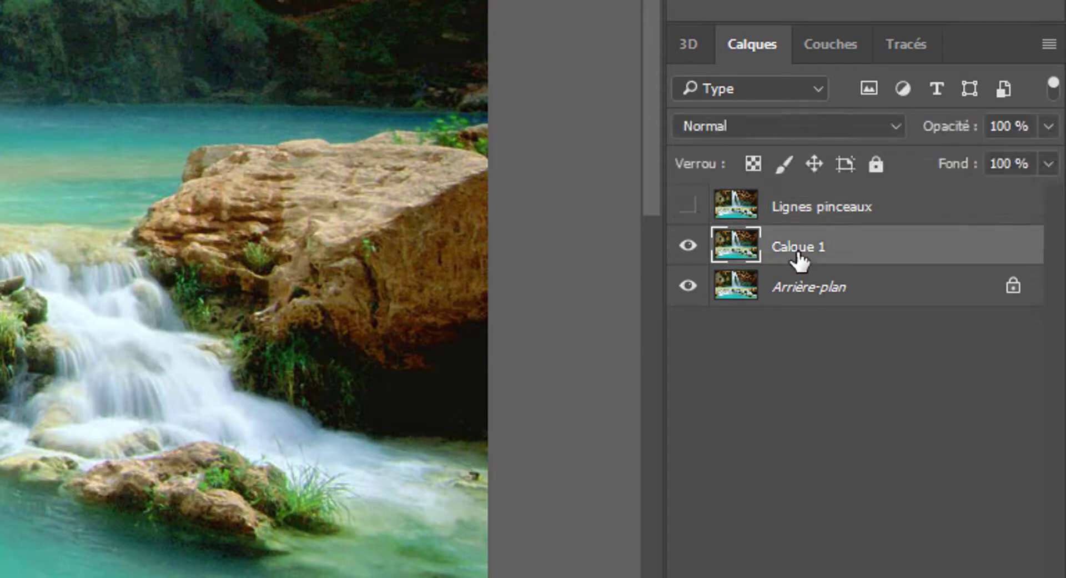
double_click(799, 247)
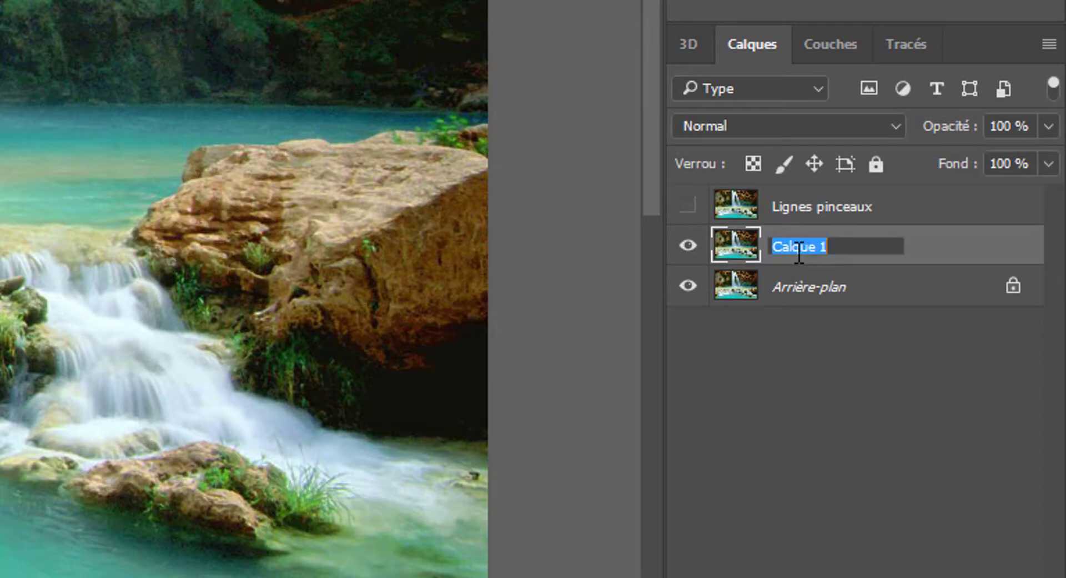
type("Flou opt")
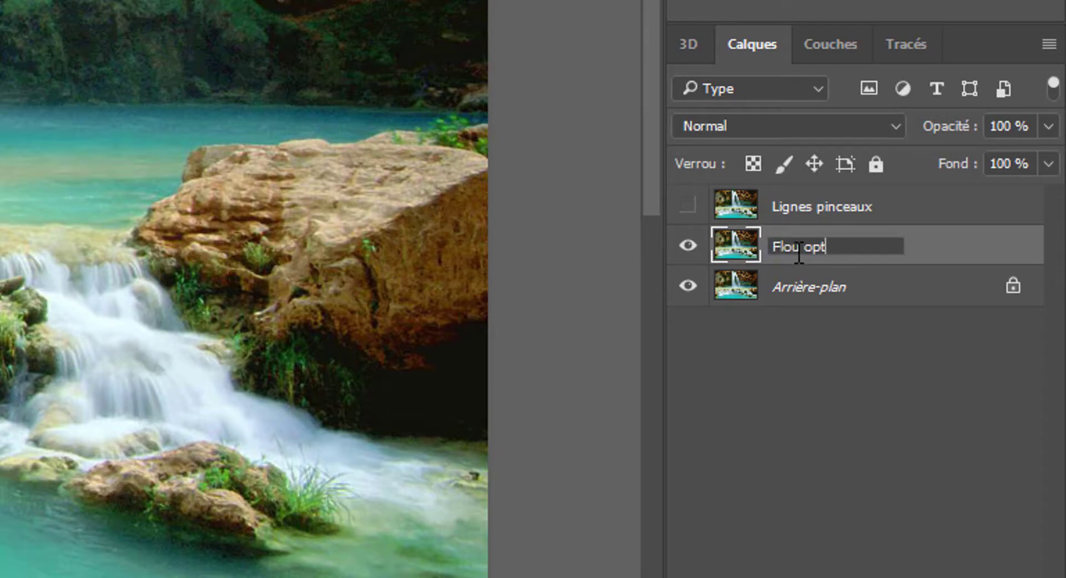
type("imise")
key("Return")
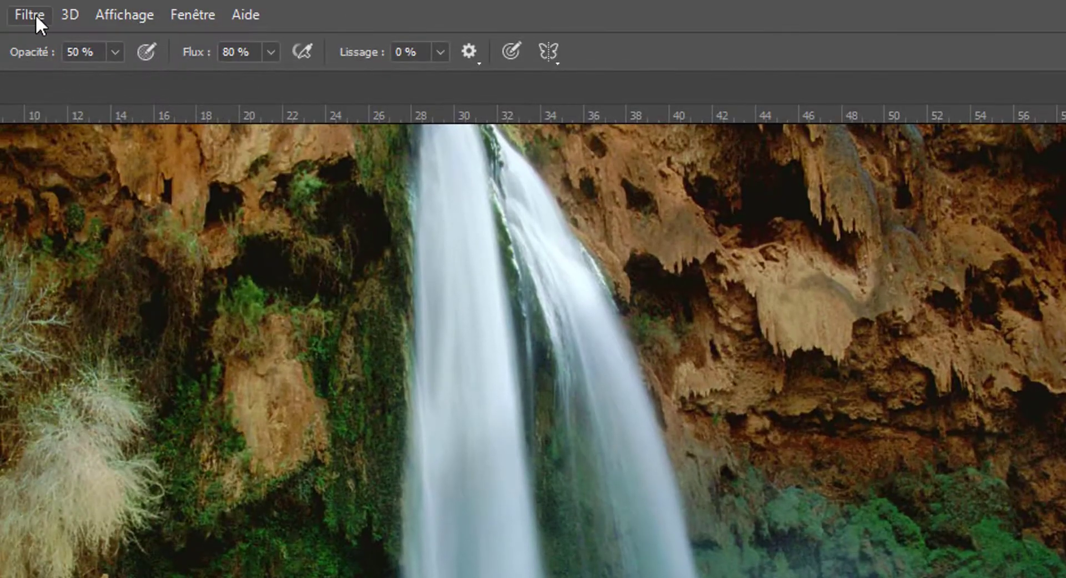
Apply Flou optimisé (radius 10, threshold 30), then show and select Lignes pinceaux
left_click(36, 14)
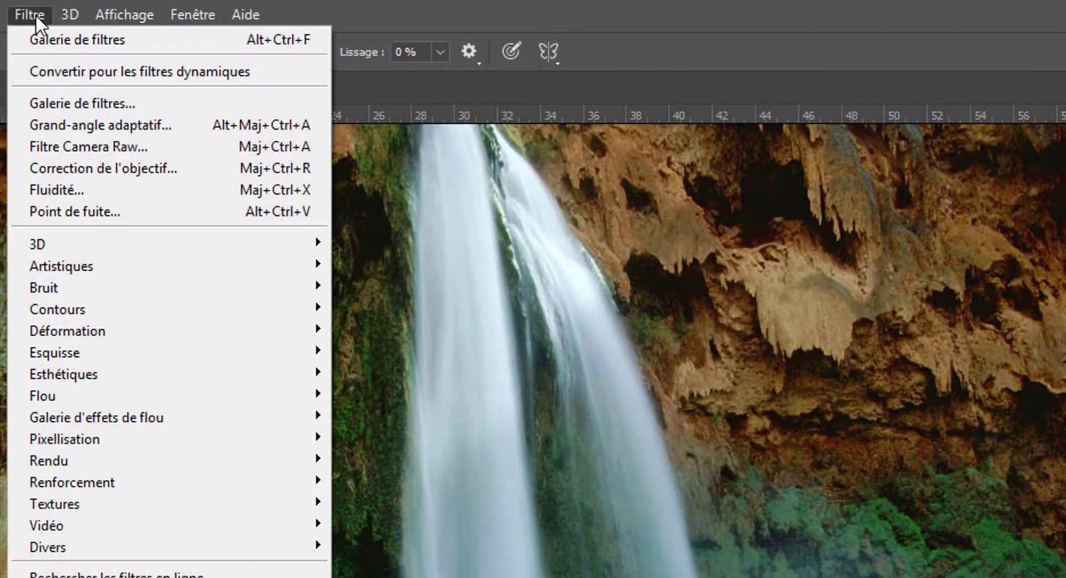
mouse_move(50, 395)
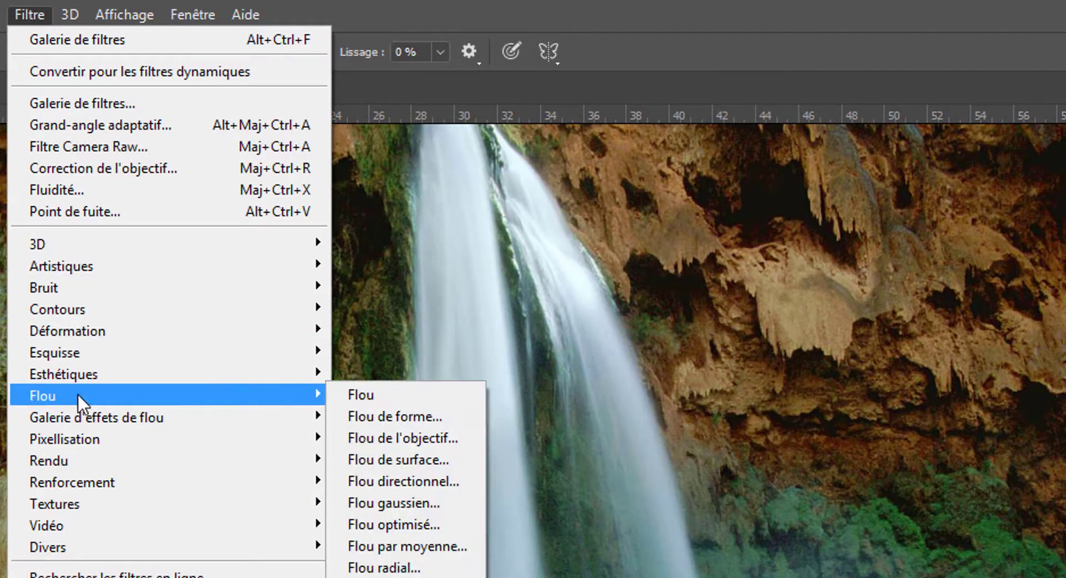
left_click(399, 525)
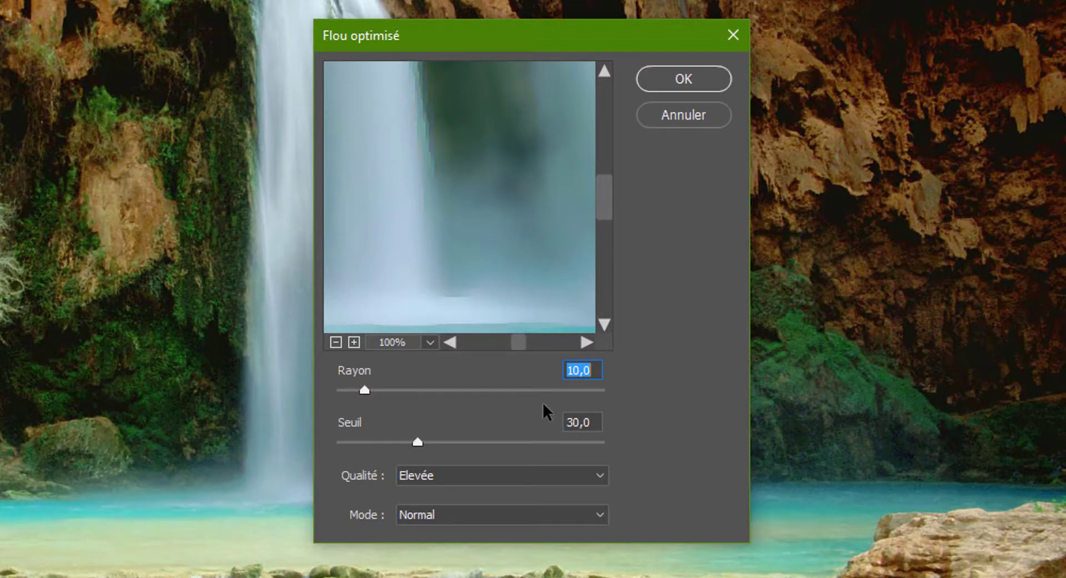
left_click(681, 79)
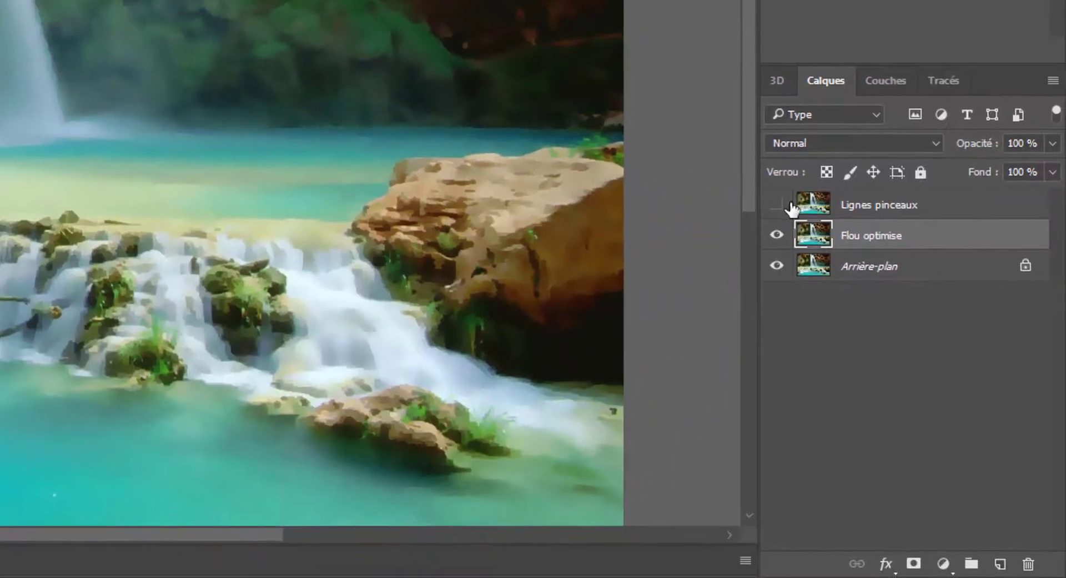
left_click(778, 205)
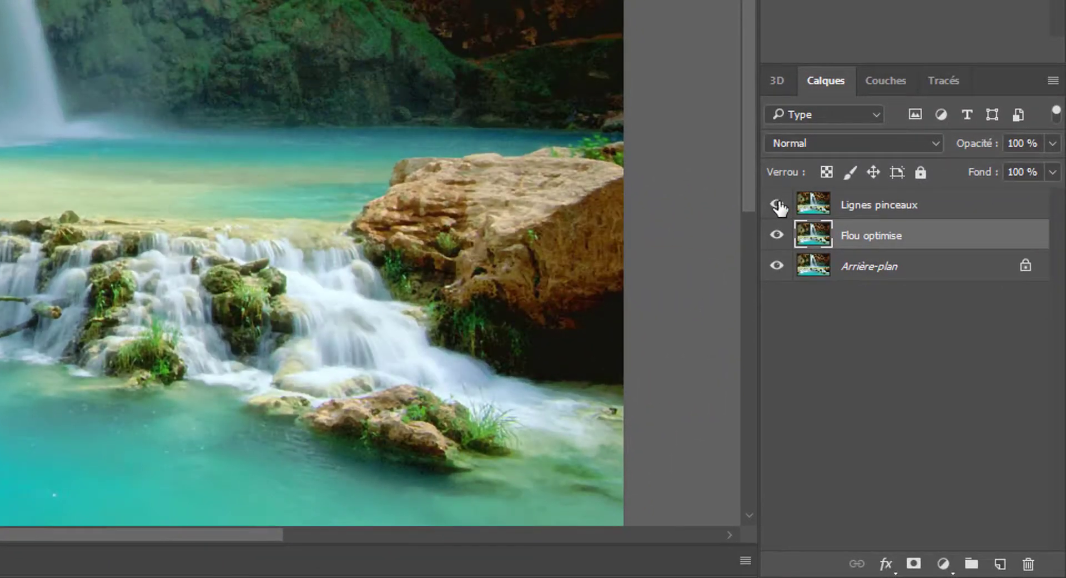
left_click(847, 210)
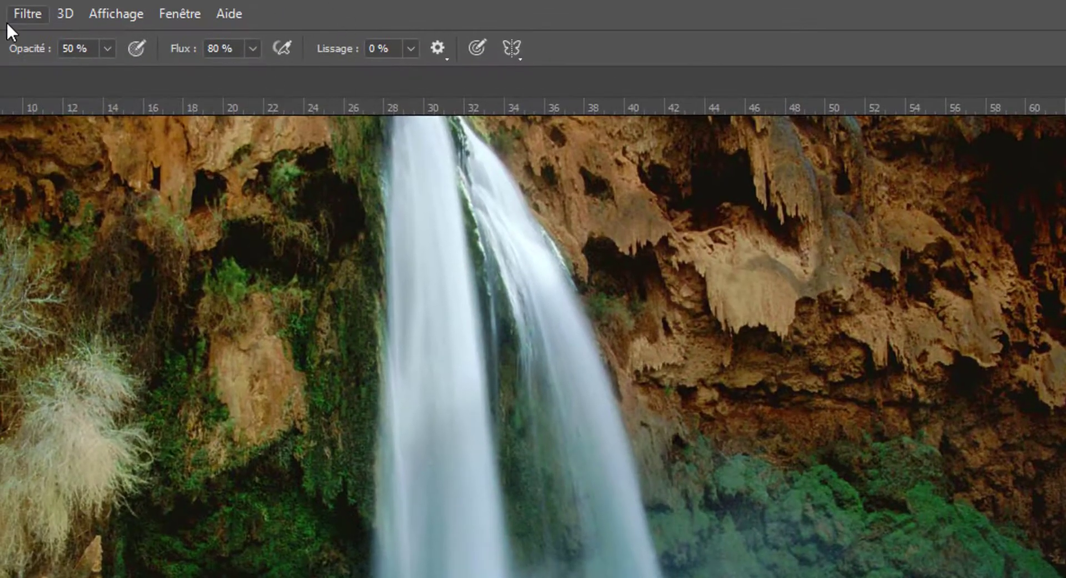
Apply Contour lumineux to Lignes pinceaux, then invert and desaturate it into grey lines
left_click(16, 13)
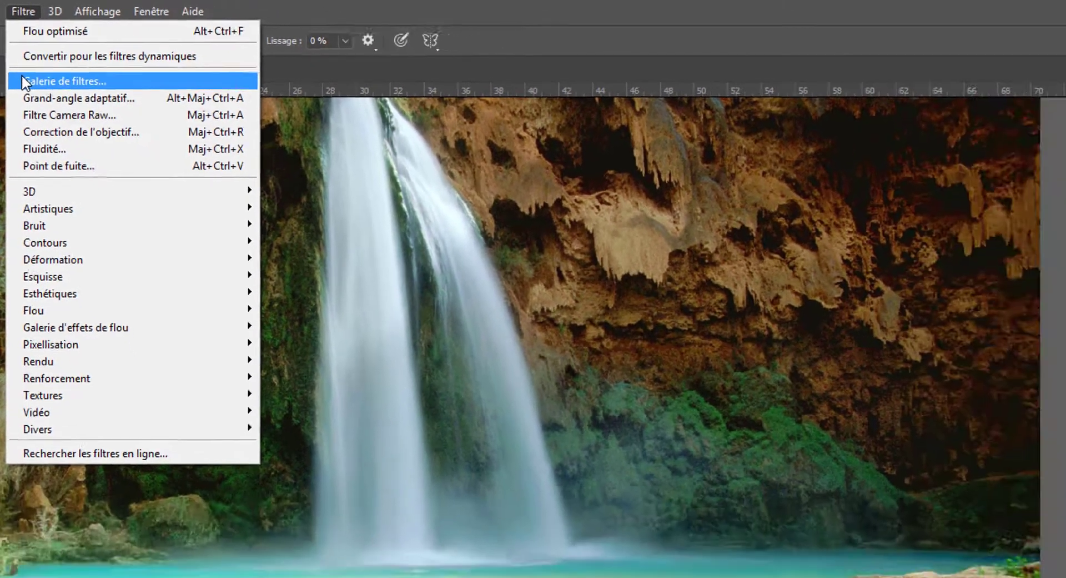
left_click(21, 74)
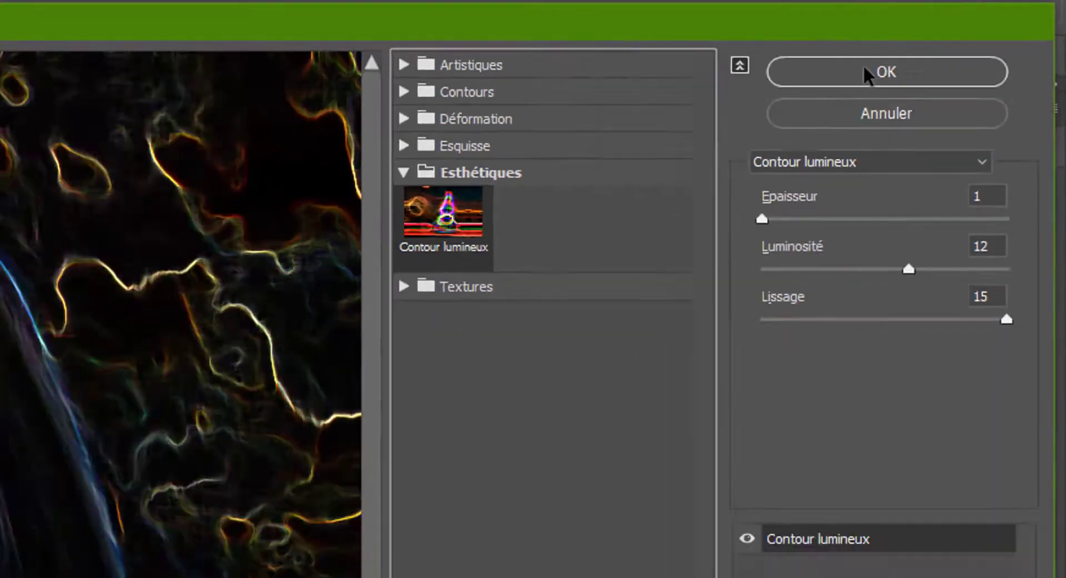
left_click(789, 111)
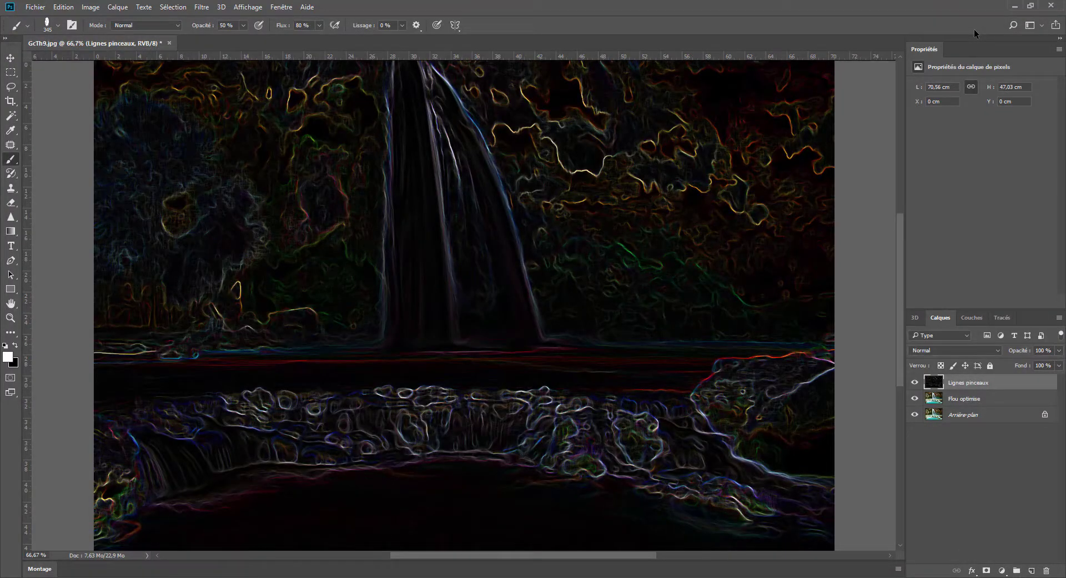
key("ctrl+i")
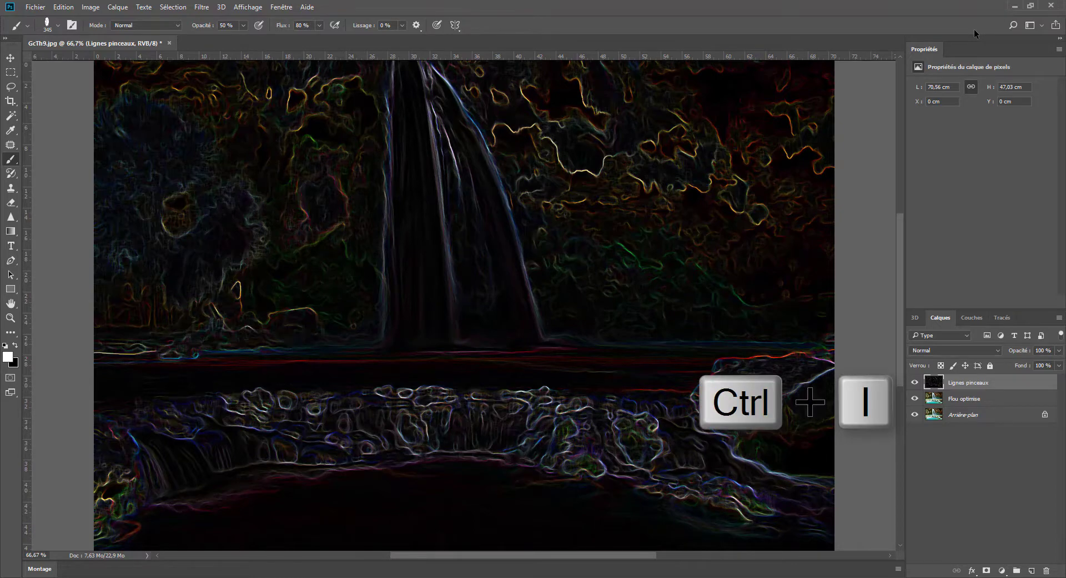
key("ctrl+i")
key("ctrl+shift+u")
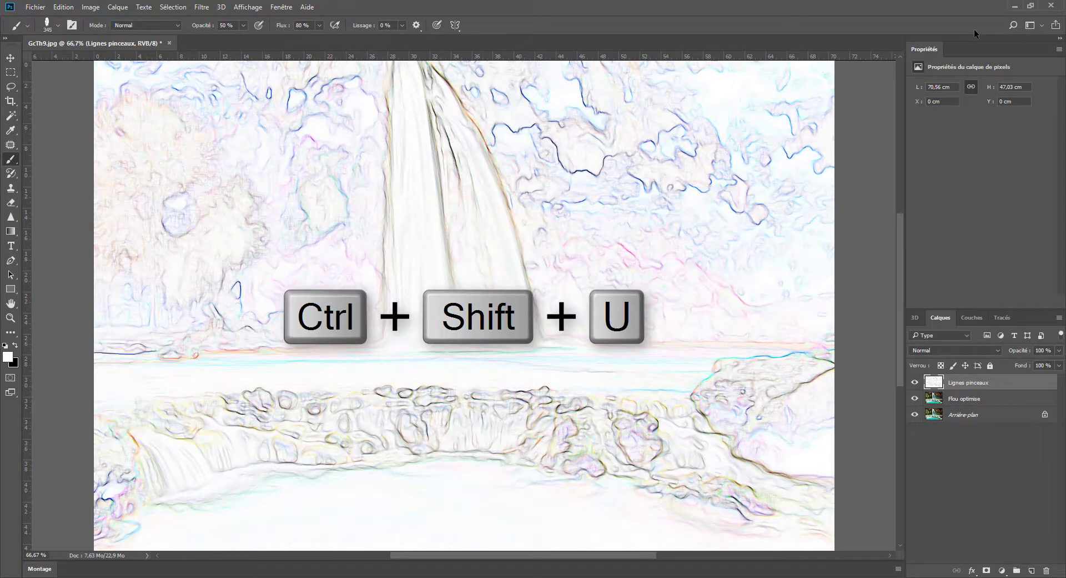
key("ctrl+shift+u")
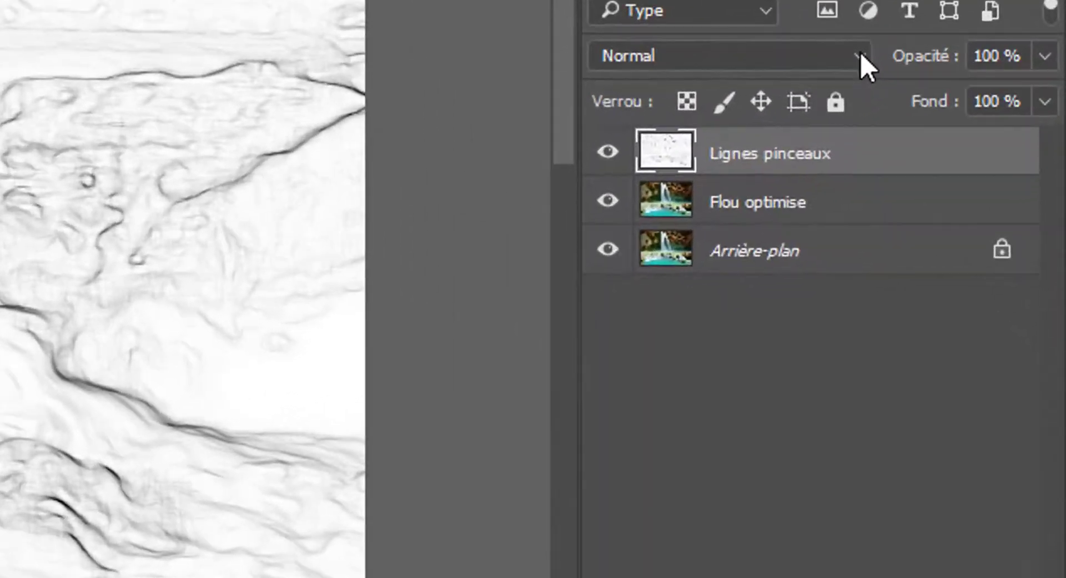
Blend Lignes pinceaux in Produit mode at 80% opacity
left_click(991, 351)
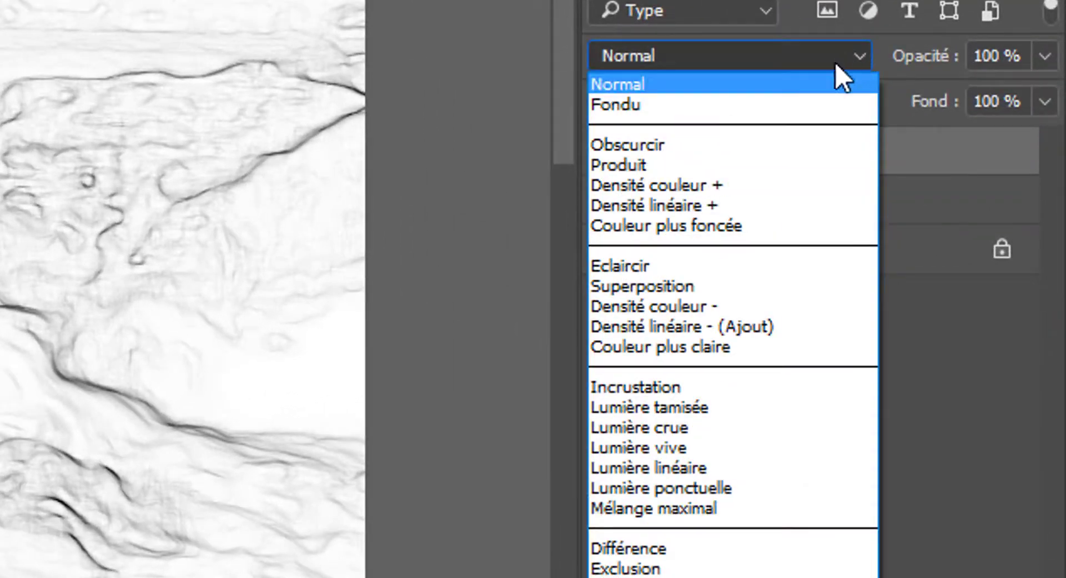
left_click(708, 166)
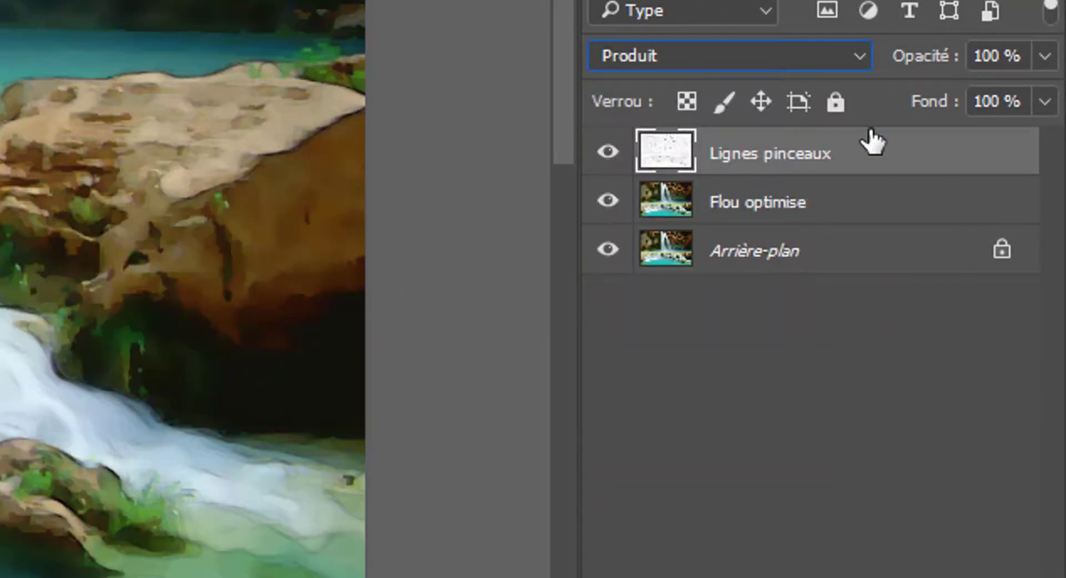
left_click(1045, 56)
left_click(1010, 94)
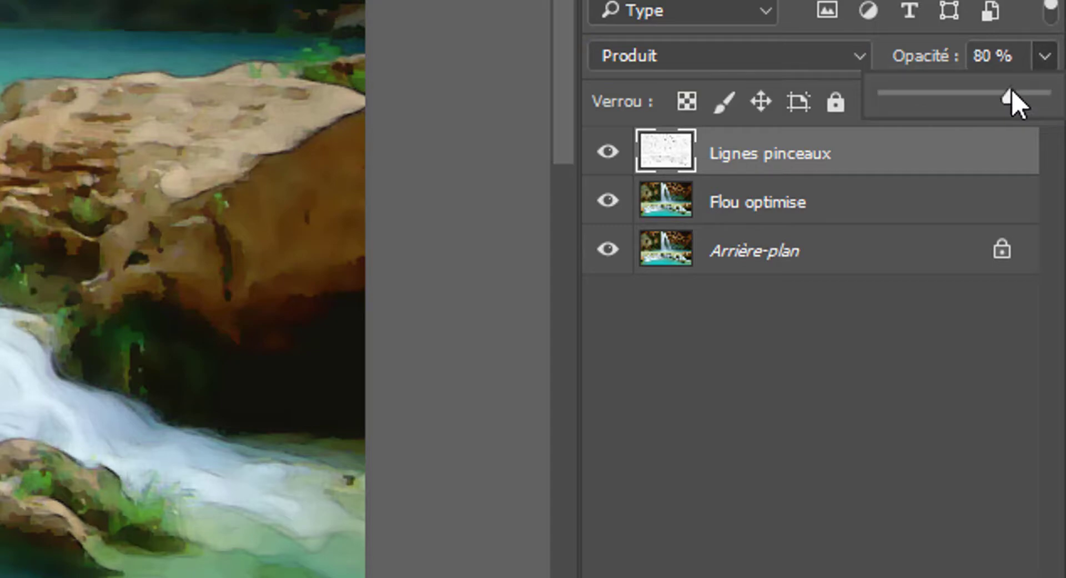
left_click(875, 163)
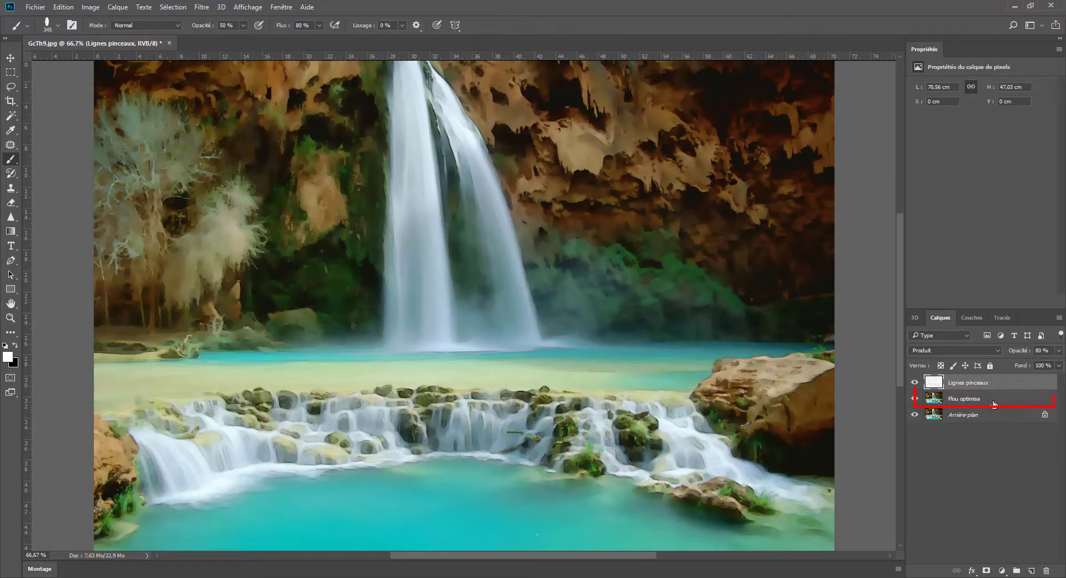
left_click(994, 404)
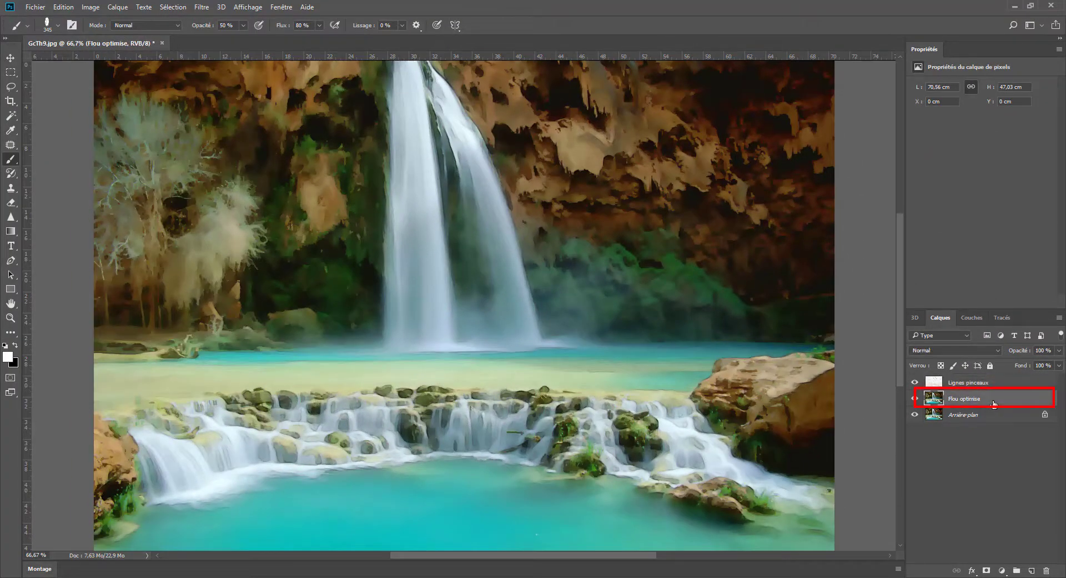
Duplicate Flou optimise as an inverted layer named 'Brosse'
key("ctrl+j")
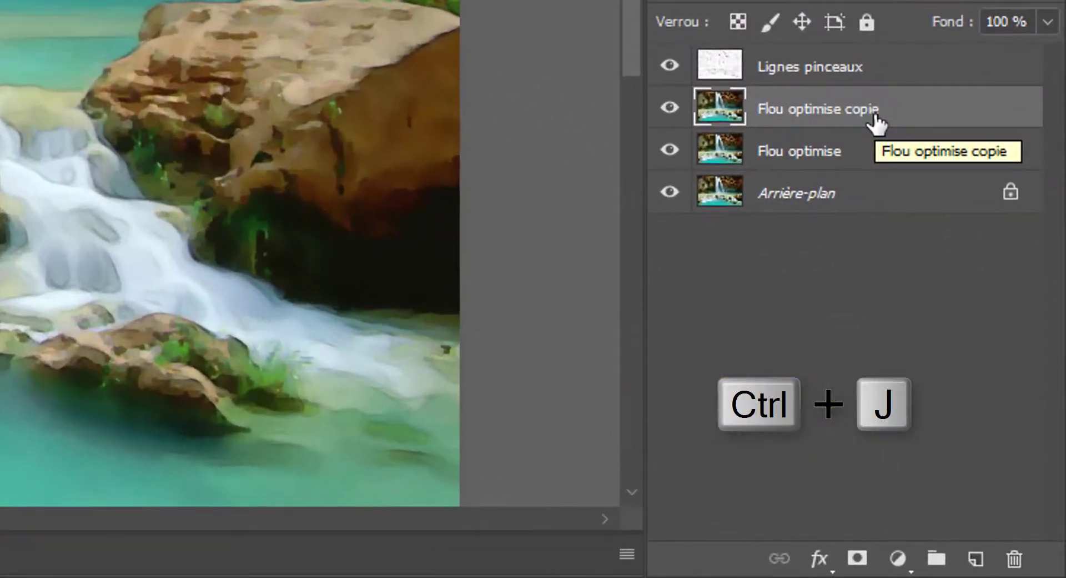
double_click(875, 112)
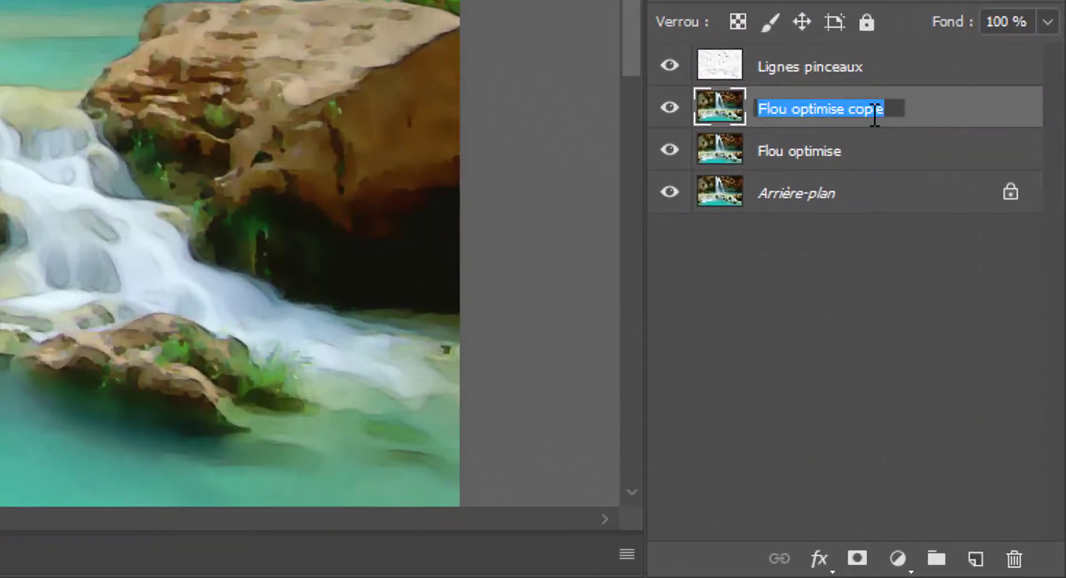
type("Brosse")
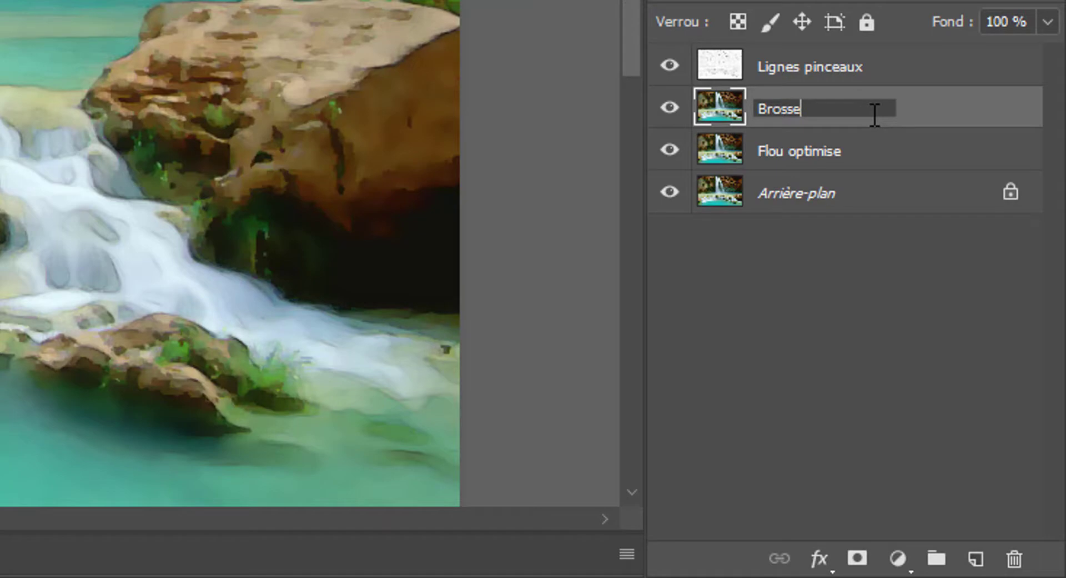
key("Return")
key("ctrl+i")
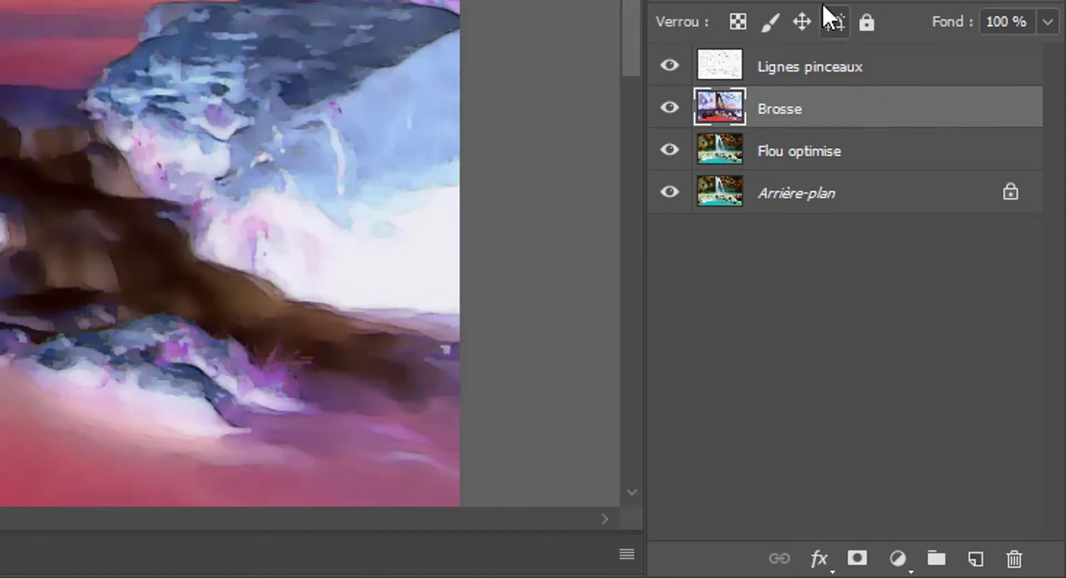
Set the Brosse layer's blend mode to Densité couleur - and zoom out
left_click(817, 1)
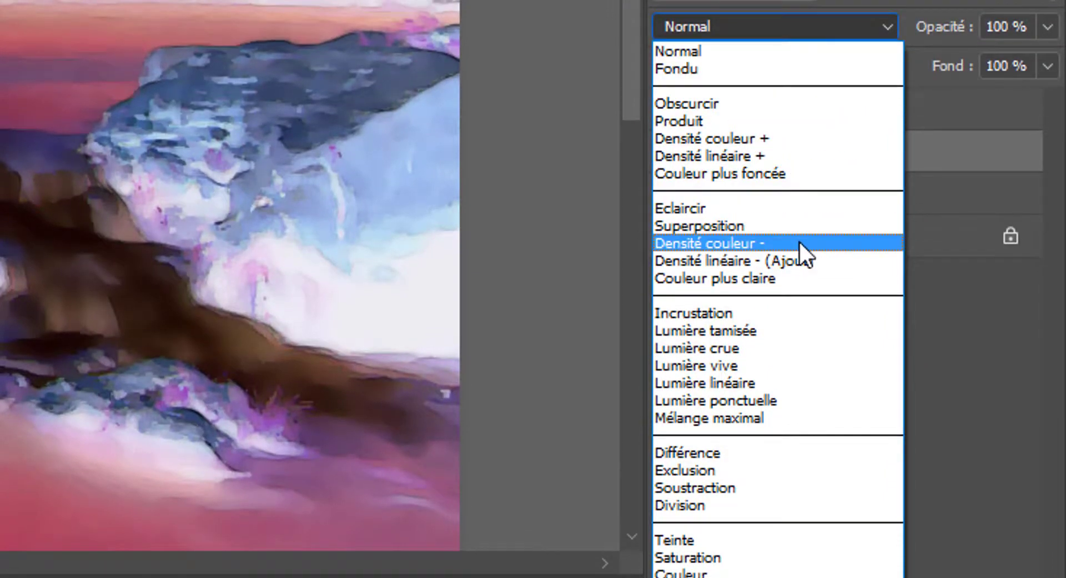
left_click(799, 241)
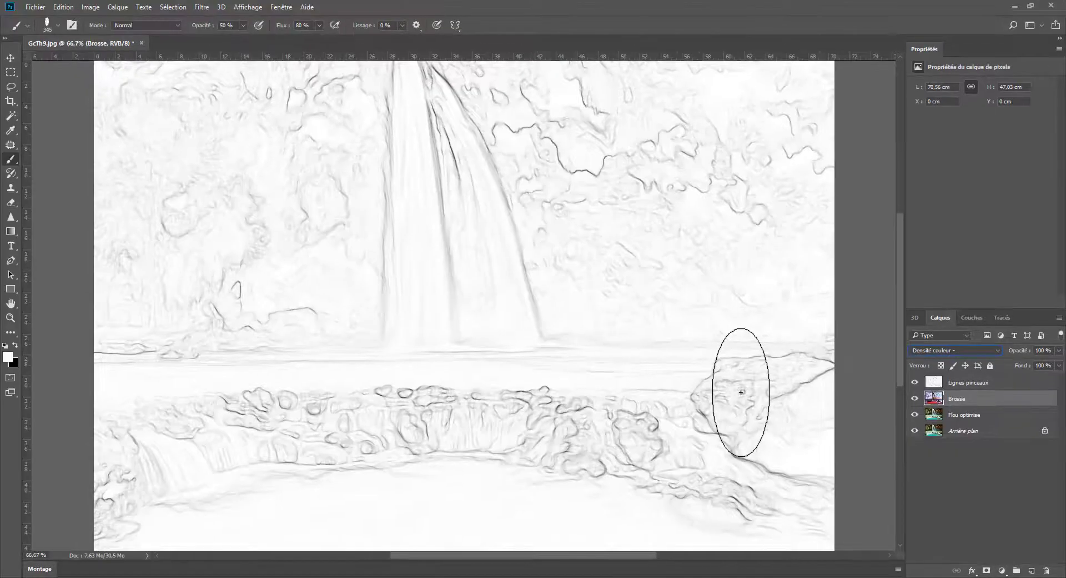
left_click(10, 318)
scroll(253, 335, "down", 1)
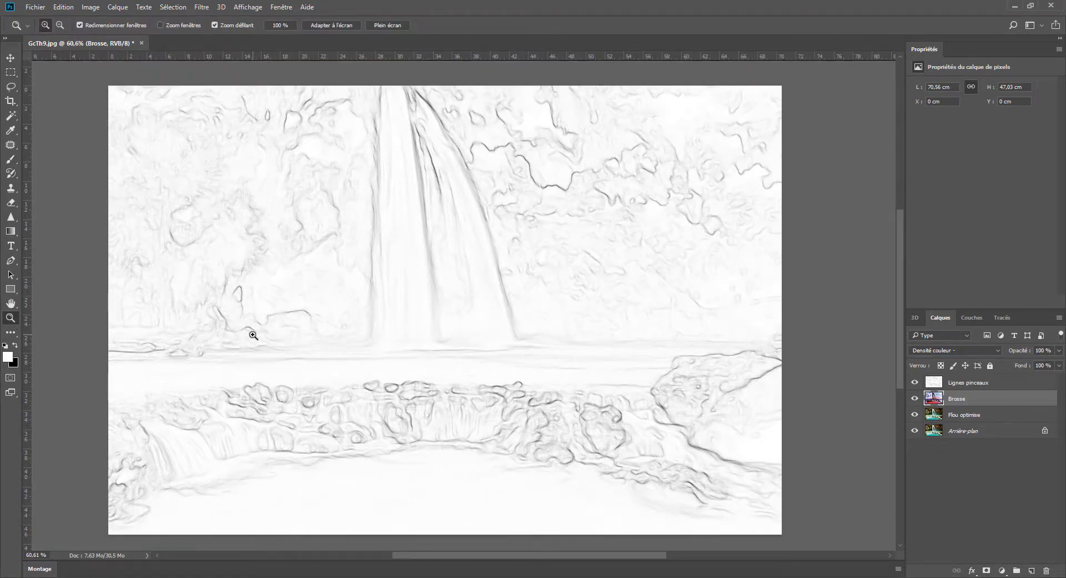
Switch to the Brush tool and restore the default brush presets
key("b")
left_click(10, 161)
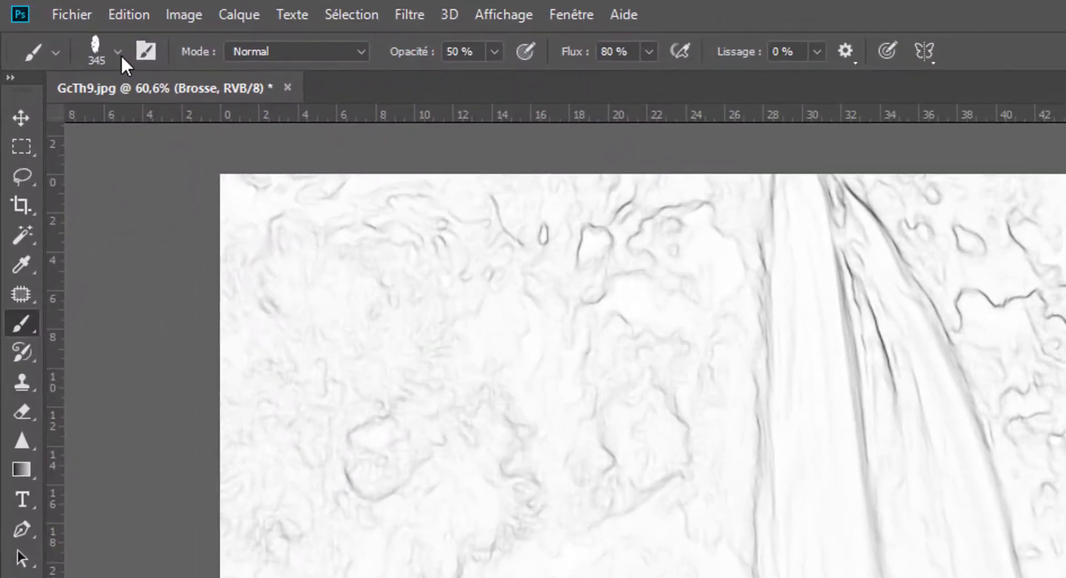
left_click(118, 52)
left_click(319, 94)
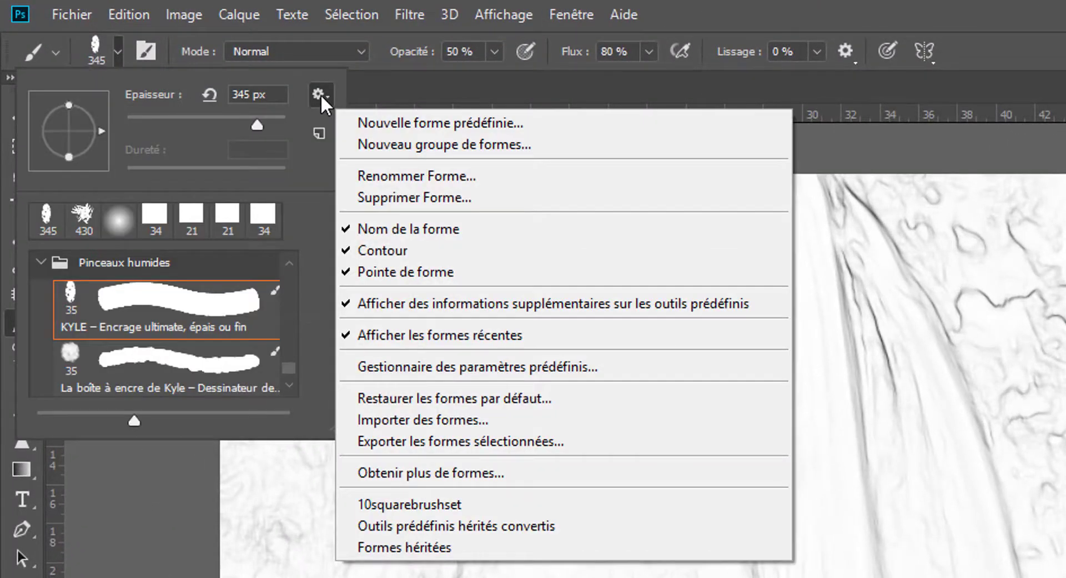
left_click(381, 398)
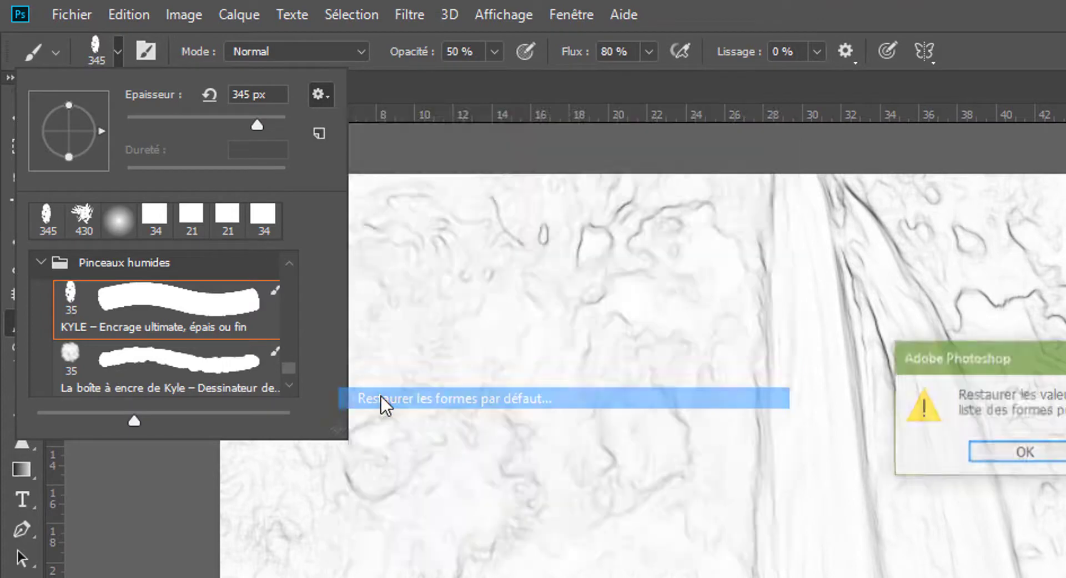
left_click(973, 452)
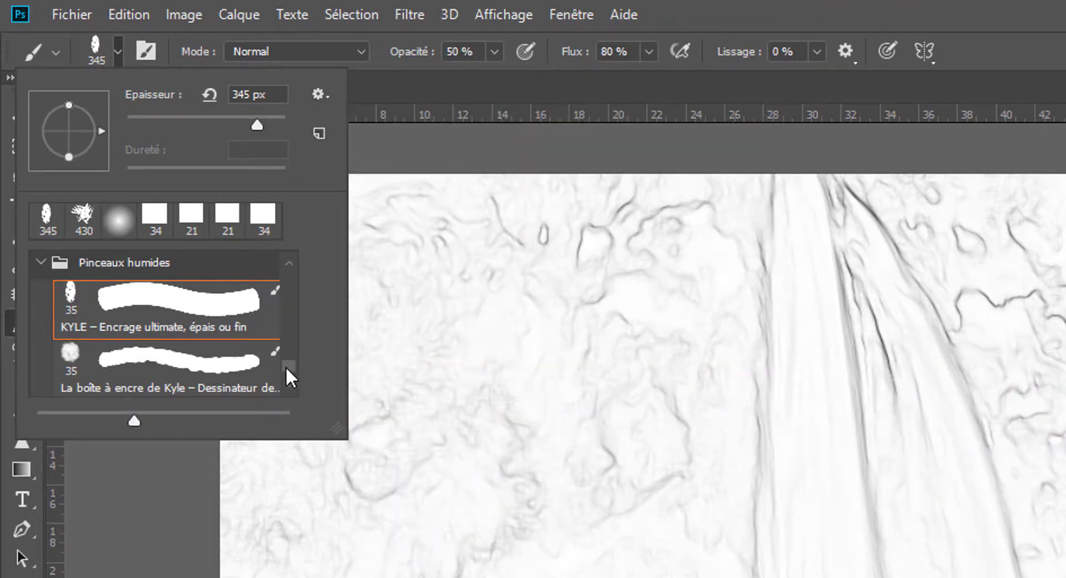
Choose the KYLE – Crayon ultimate (dur) brush from Pinceaux à sec
scroll(287, 367, "down", 3)
left_click_drag(287, 360, 291, 344)
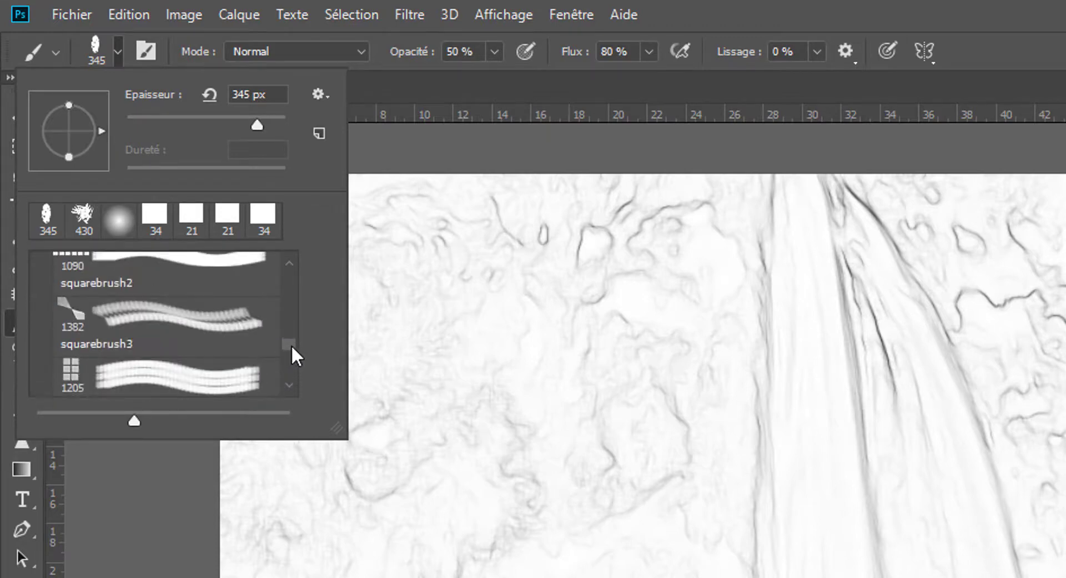
left_click(288, 388)
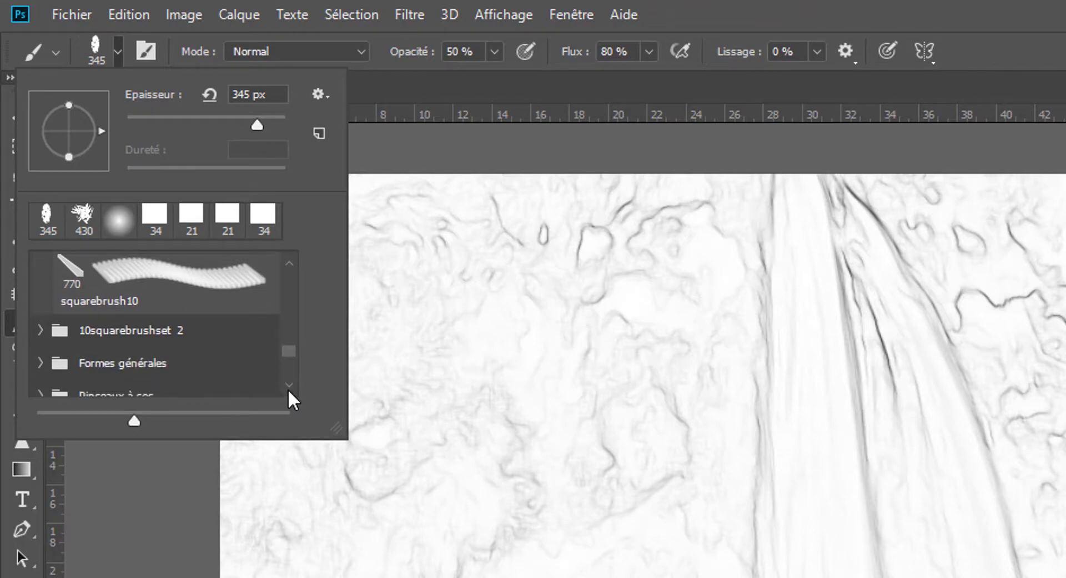
left_click(288, 389)
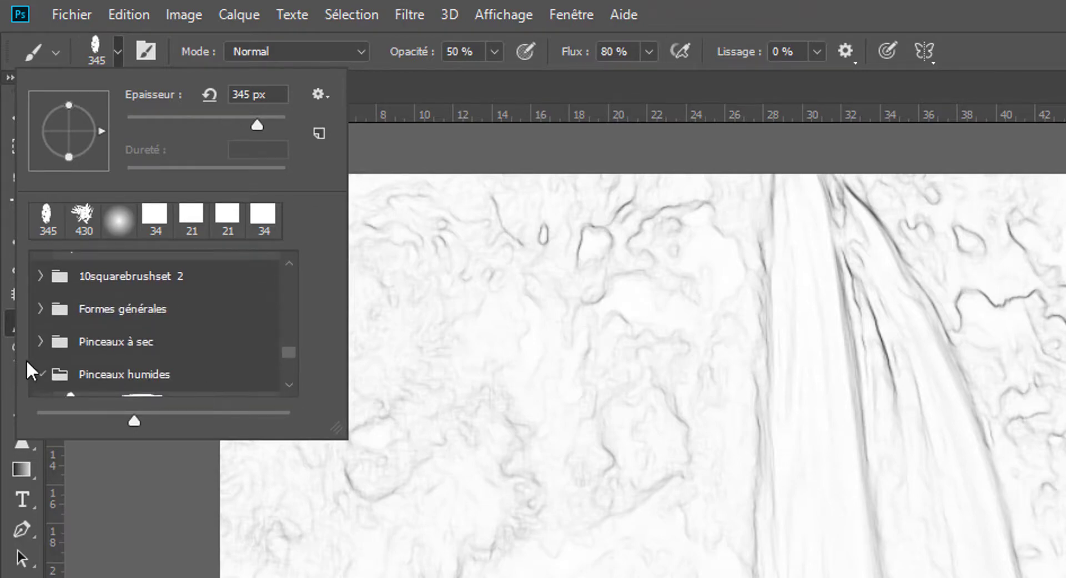
left_click(40, 341)
scroll(45, 343, "down", 1)
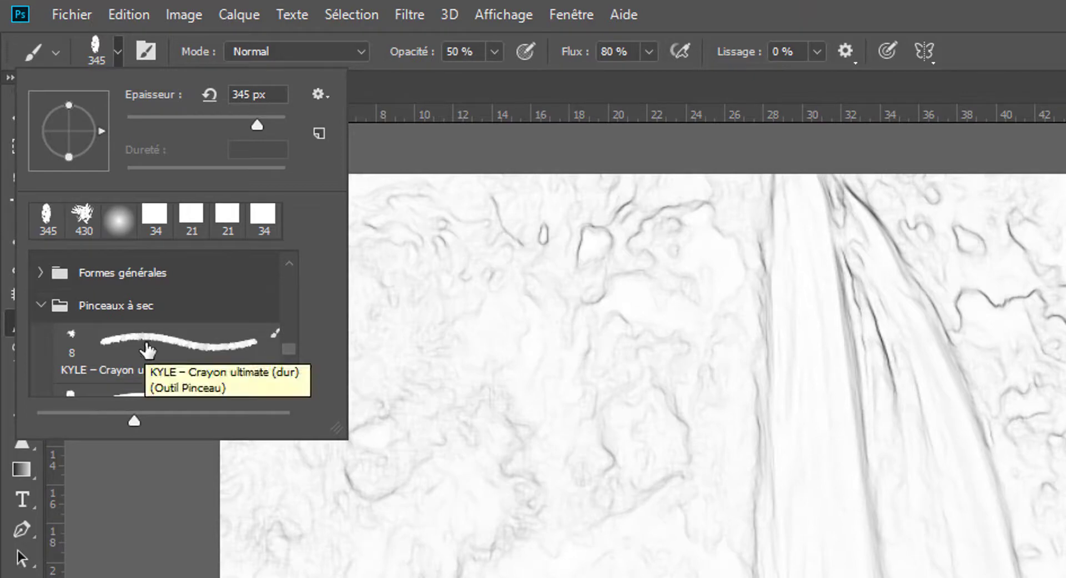
left_click(250, 343)
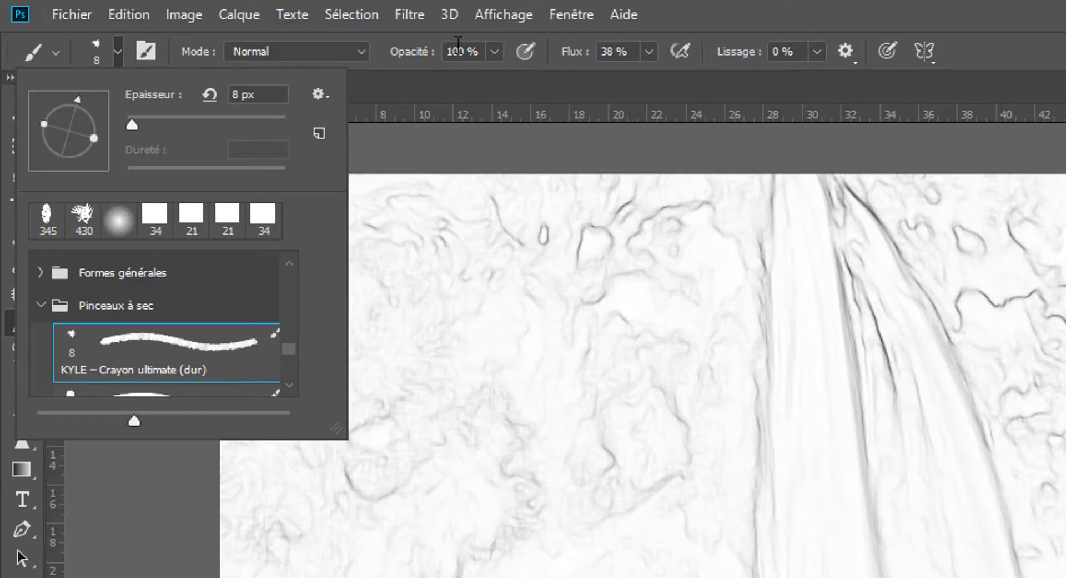
Lower the brush opacity to 10%
left_click(494, 51)
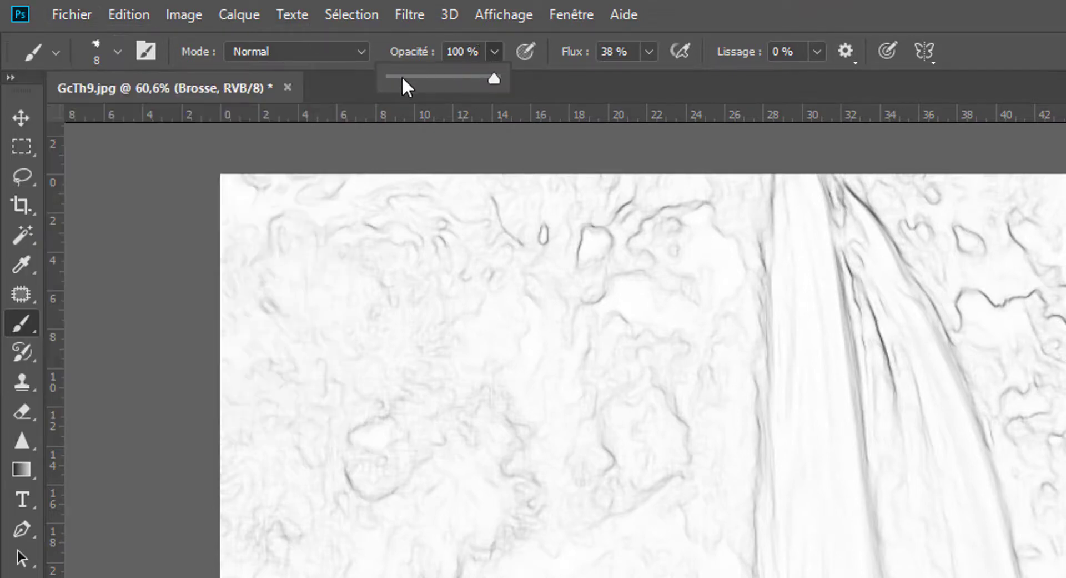
left_click_drag(402, 76, 401, 76)
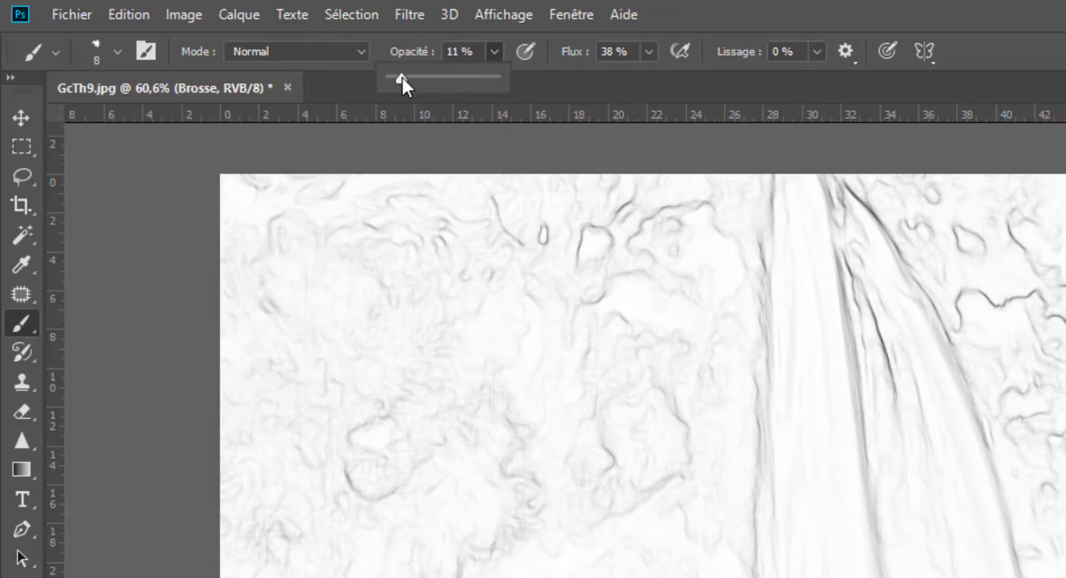
left_click(600, 88)
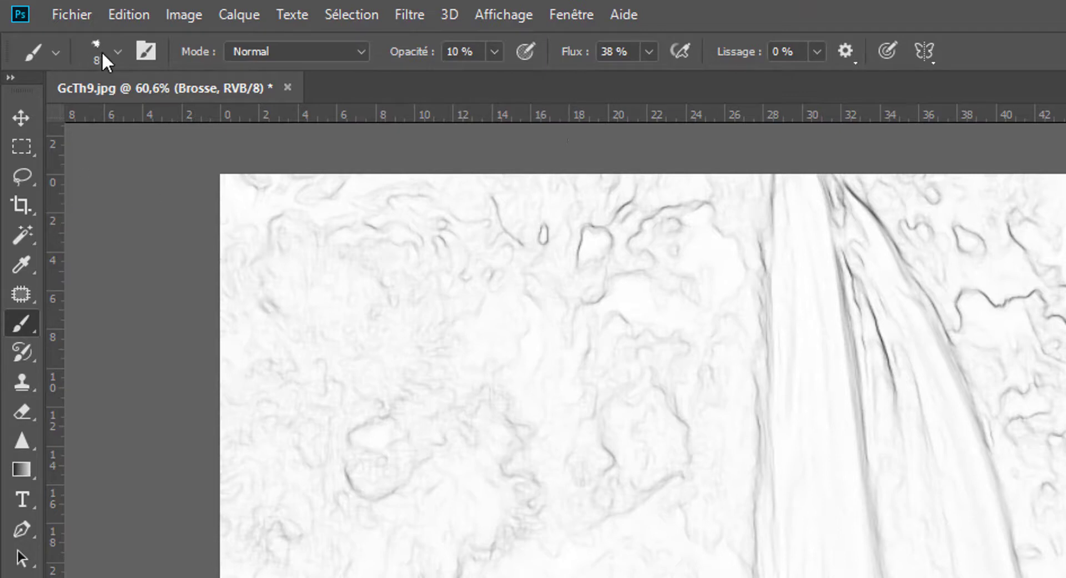
left_click(119, 51)
Size the brush to 195 px, switch to black, and paint across the top foliage
left_click_drag(132, 121, 260, 123)
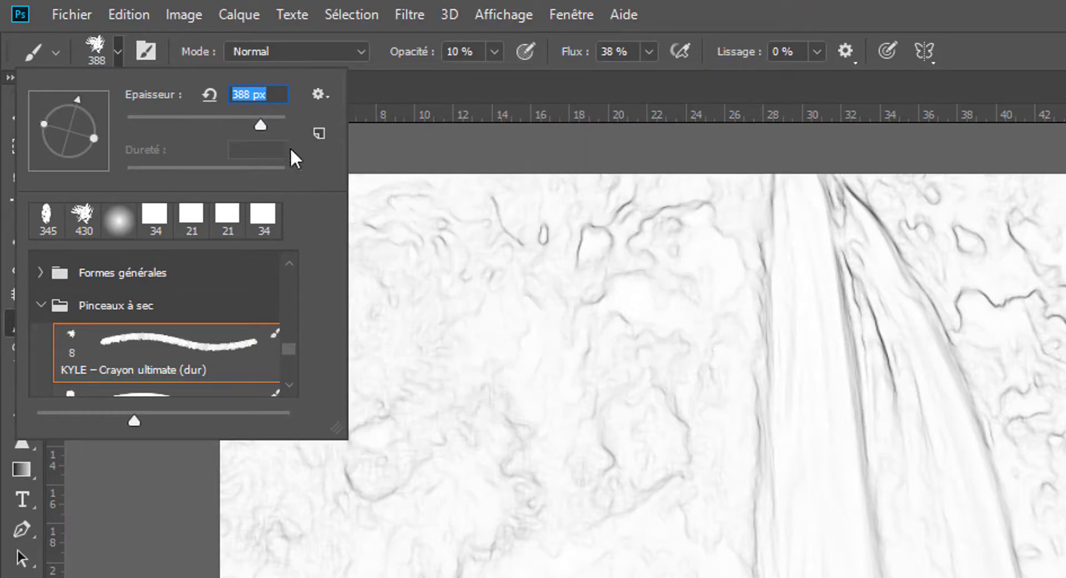
left_click(235, 118)
left_click(245, 118)
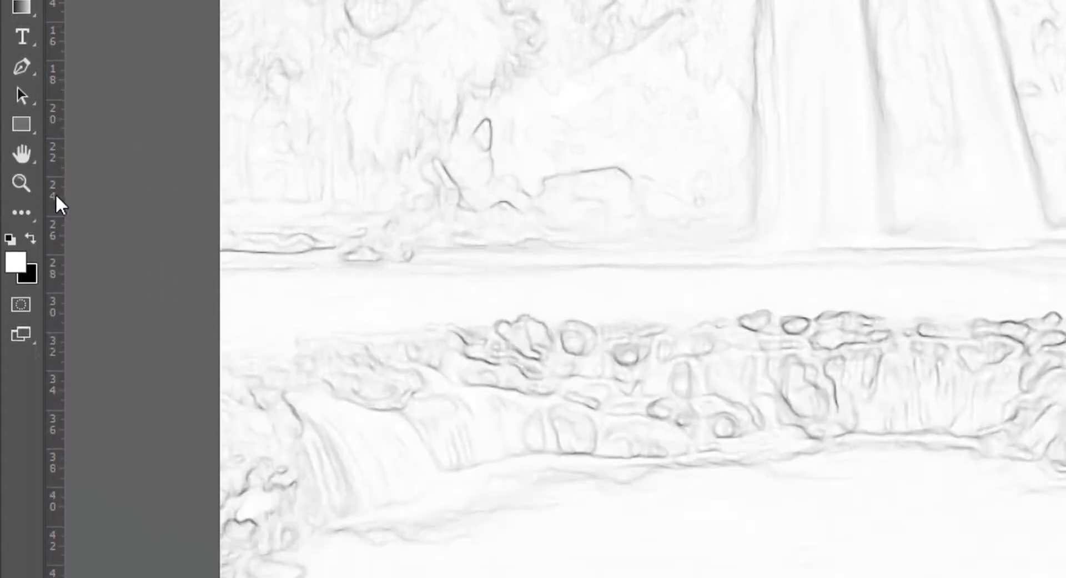
left_click(31, 236)
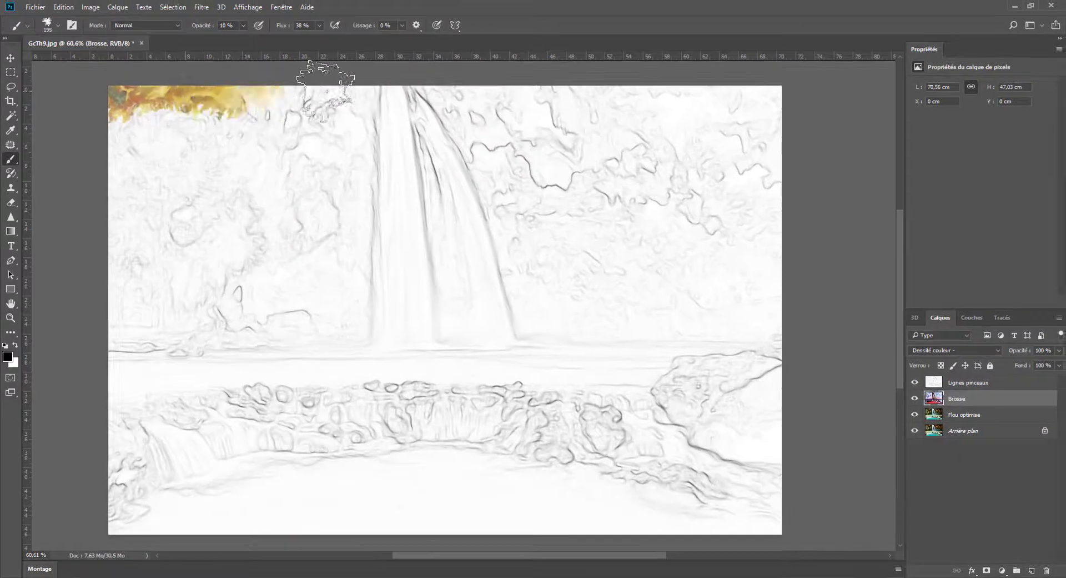
left_click_drag(326, 92, 158, 117)
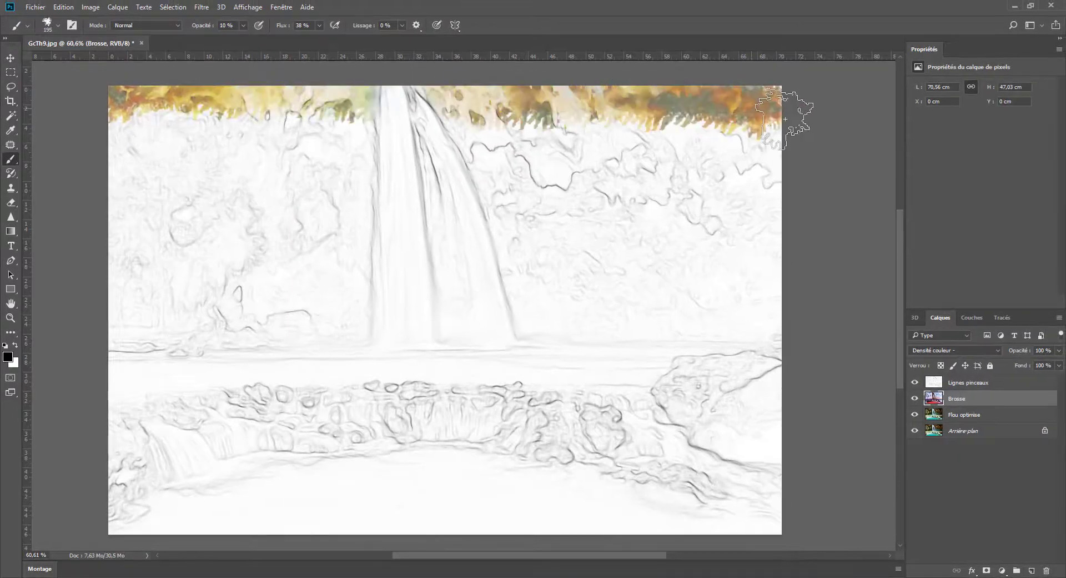
mouse_move(311, 141)
left_mouse_down()
mouse_move(820, 155)
mouse_move(95, 178)
mouse_move(795, 188)
mouse_move(144, 233)
mouse_move(139, 294)
mouse_move(767, 344)
mouse_move(400, 371)
mouse_move(798, 392)
mouse_move(139, 489)
mouse_move(809, 476)
mouse_move(278, 533)
left_mouse_up()
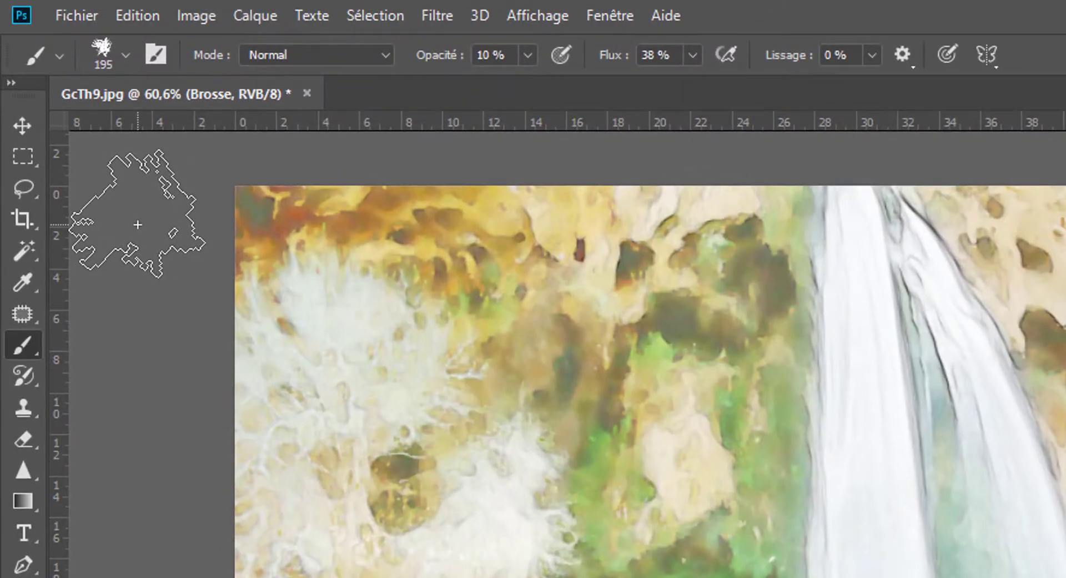
Pick KYLE – Encrage ultimate, épais ou fin from Pinceaux humides at 50% opacity
left_click(58, 25)
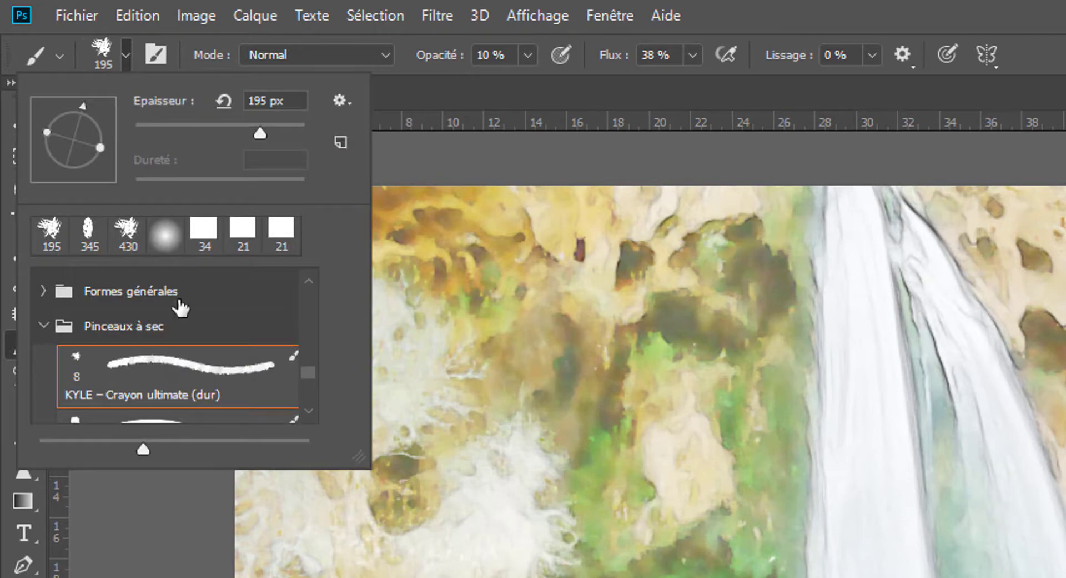
left_click(309, 411)
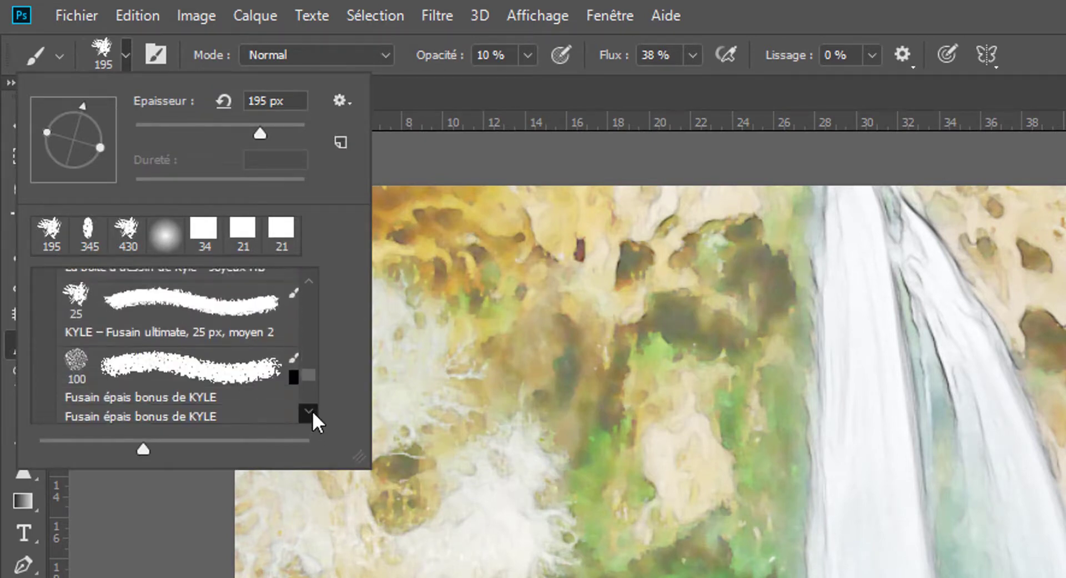
left_click(311, 411)
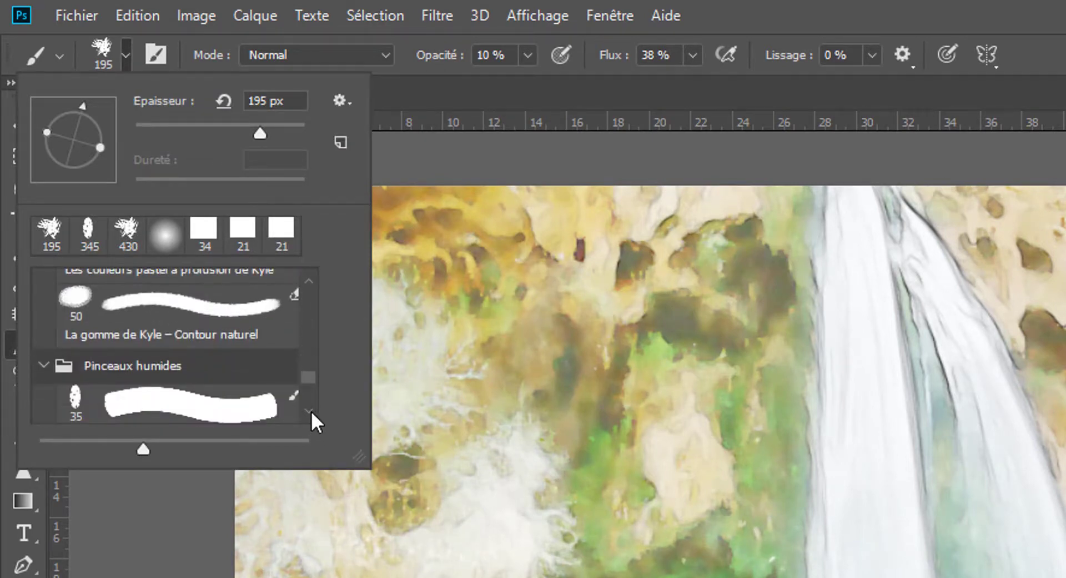
left_click(311, 411)
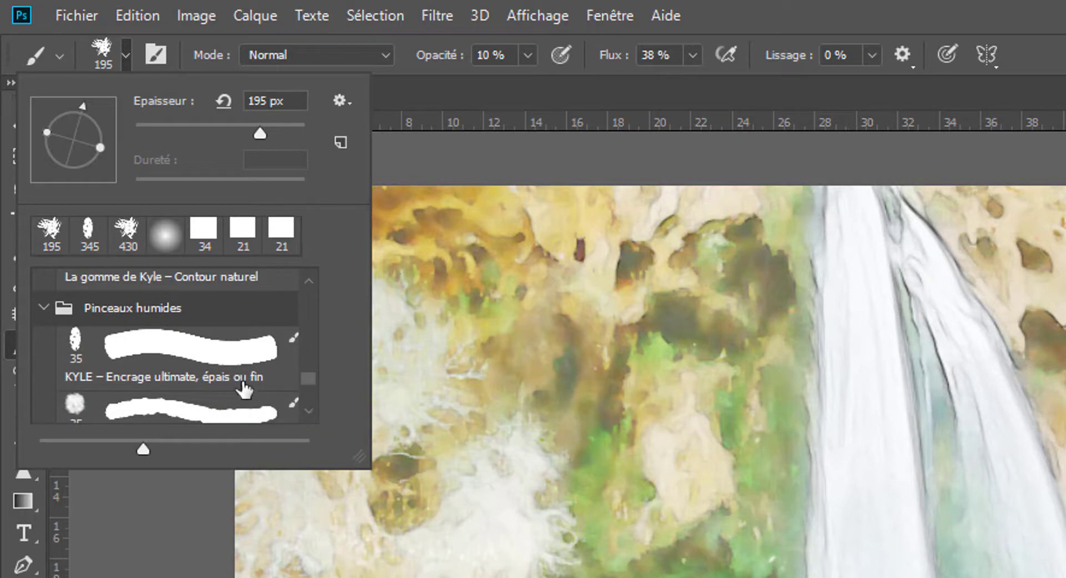
left_click(208, 418)
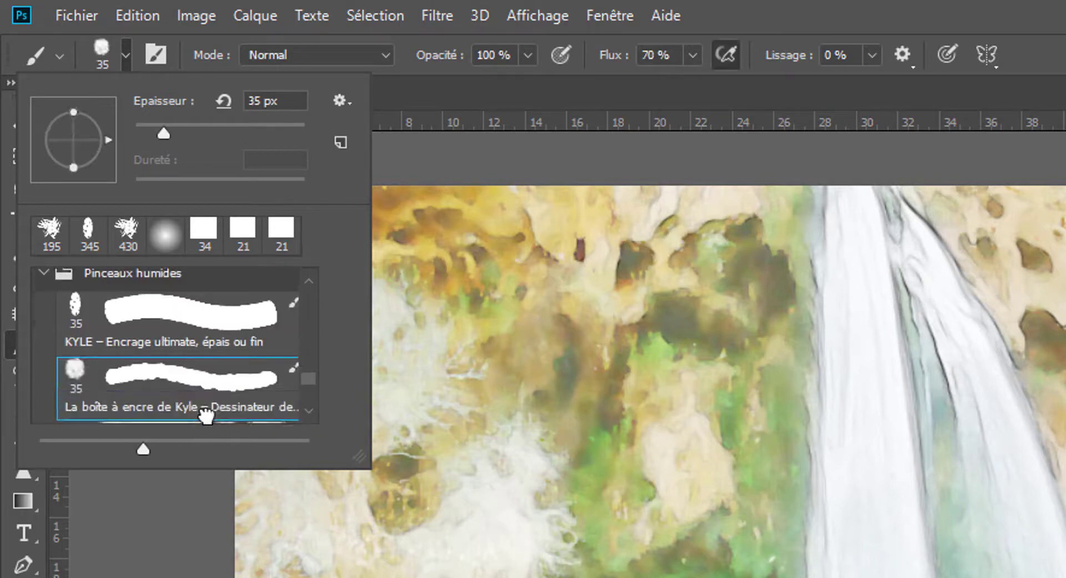
left_click(201, 331)
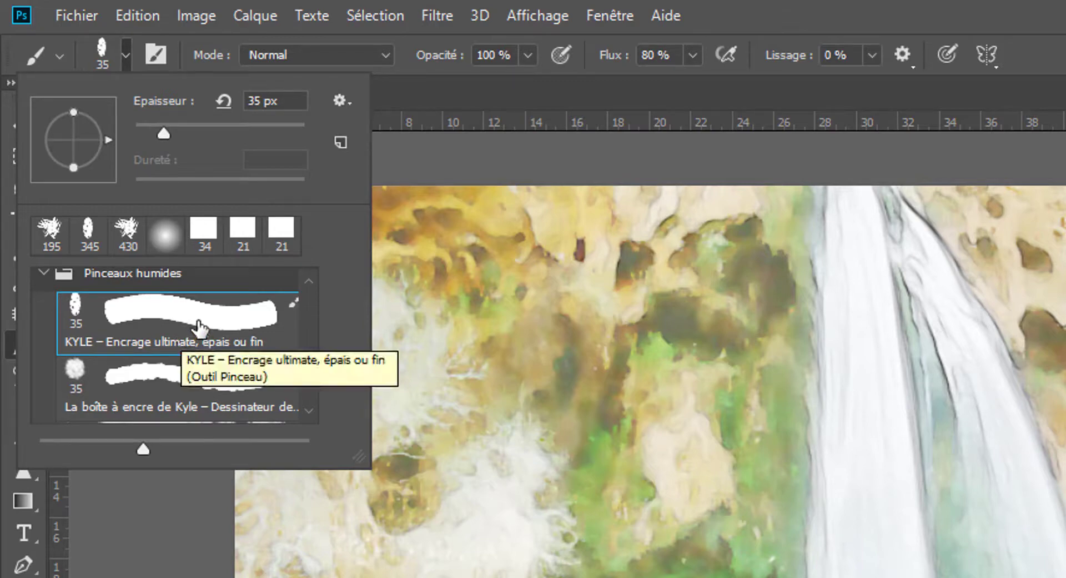
left_click(526, 54)
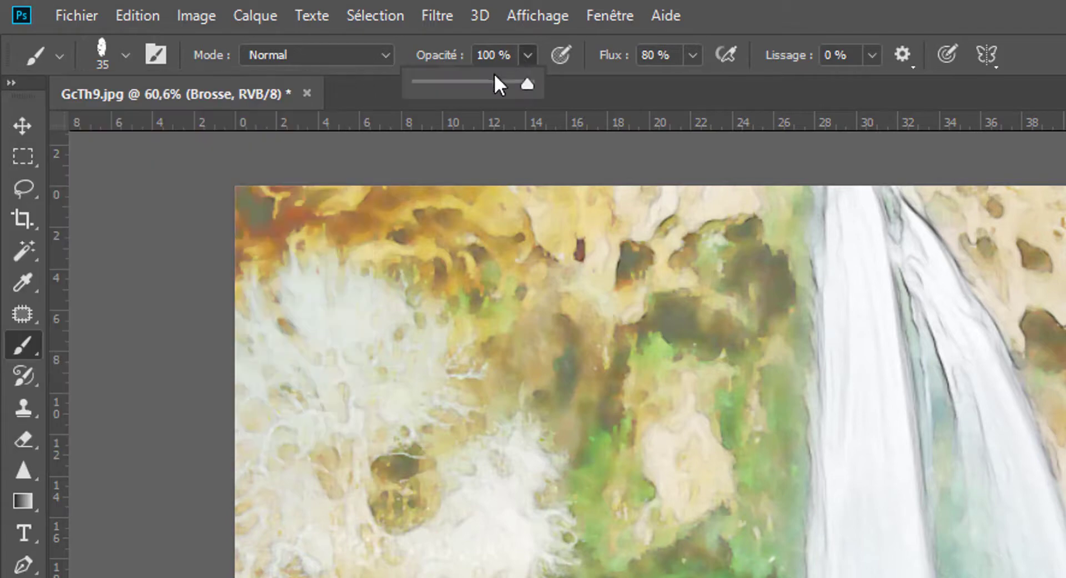
left_click(472, 82)
left_click(597, 90)
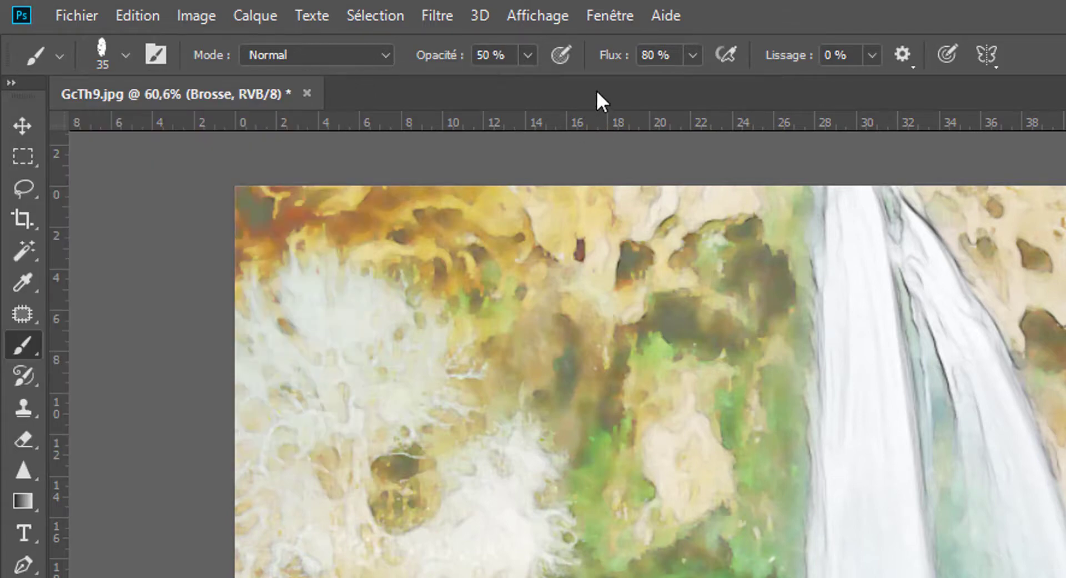
Enlarge the brush to about 473 px and paint broad strokes down the image
left_click(126, 56)
left_click_drag(225, 131, 294, 139)
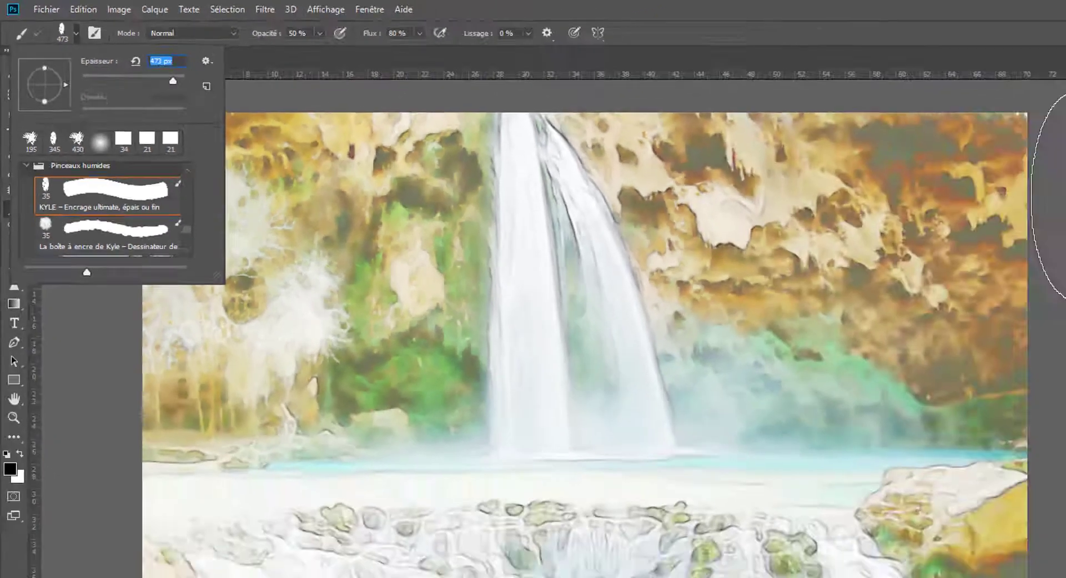
mouse_move(785, 111)
left_mouse_down()
mouse_move(465, 206)
mouse_move(761, 237)
mouse_move(452, 357)
mouse_move(166, 333)
mouse_move(323, 364)
mouse_move(791, 405)
mouse_move(381, 461)
mouse_move(53, 450)
mouse_move(365, 534)
mouse_move(812, 499)
left_mouse_up()
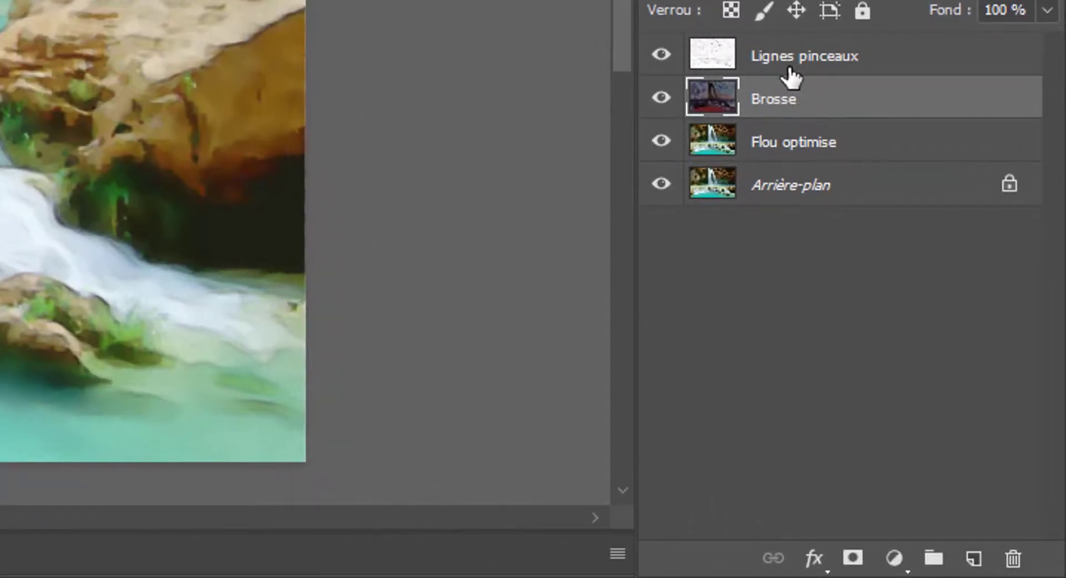
Add a layer mask to Lignes pinceaux and raise brush opacity to 100%
left_click(789, 68)
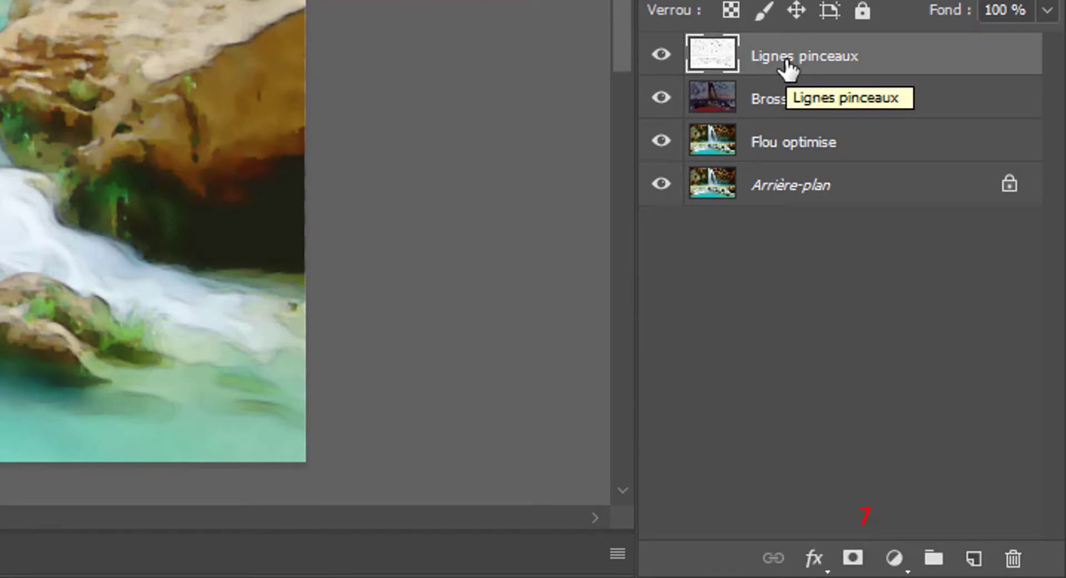
left_click(853, 566)
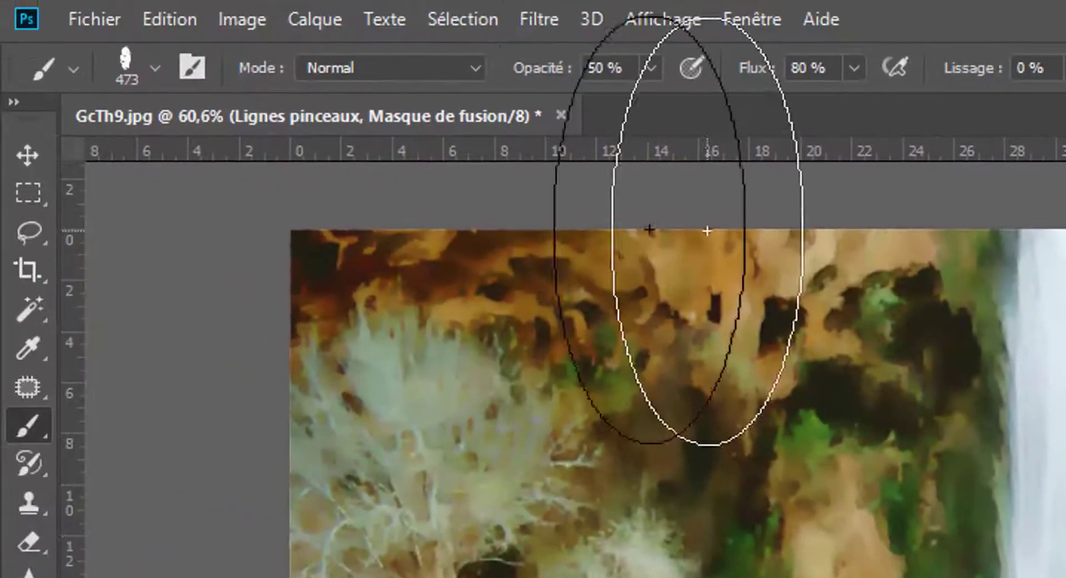
left_click(651, 68)
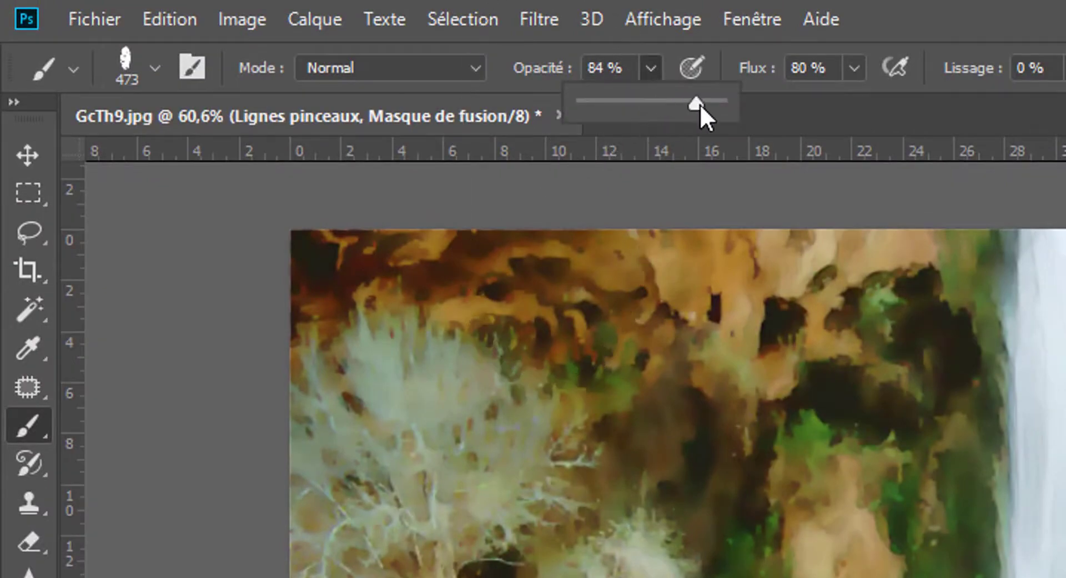
left_click_drag(700, 105, 751, 108)
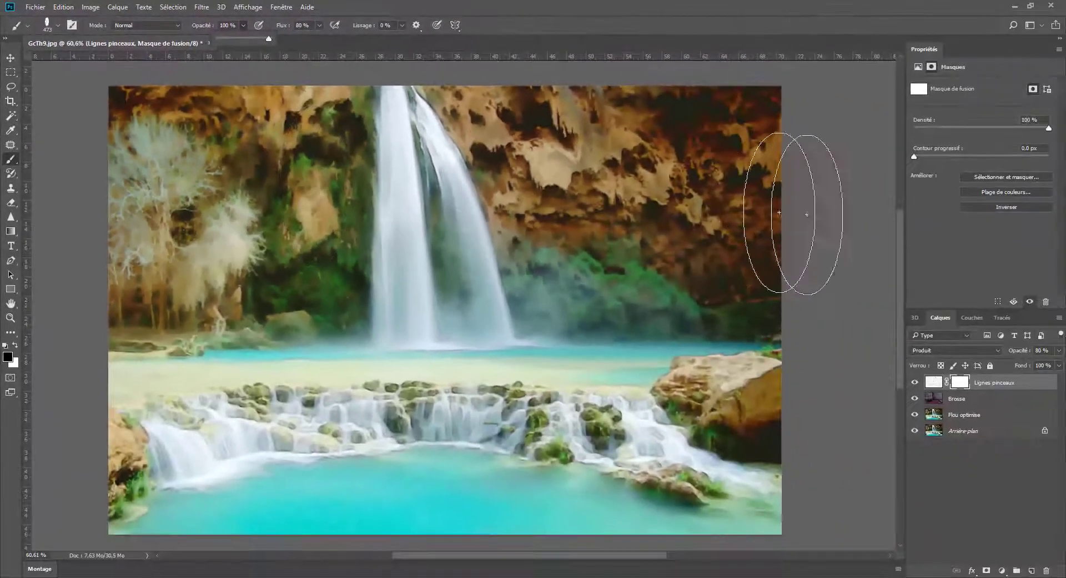
left_click(772, 321)
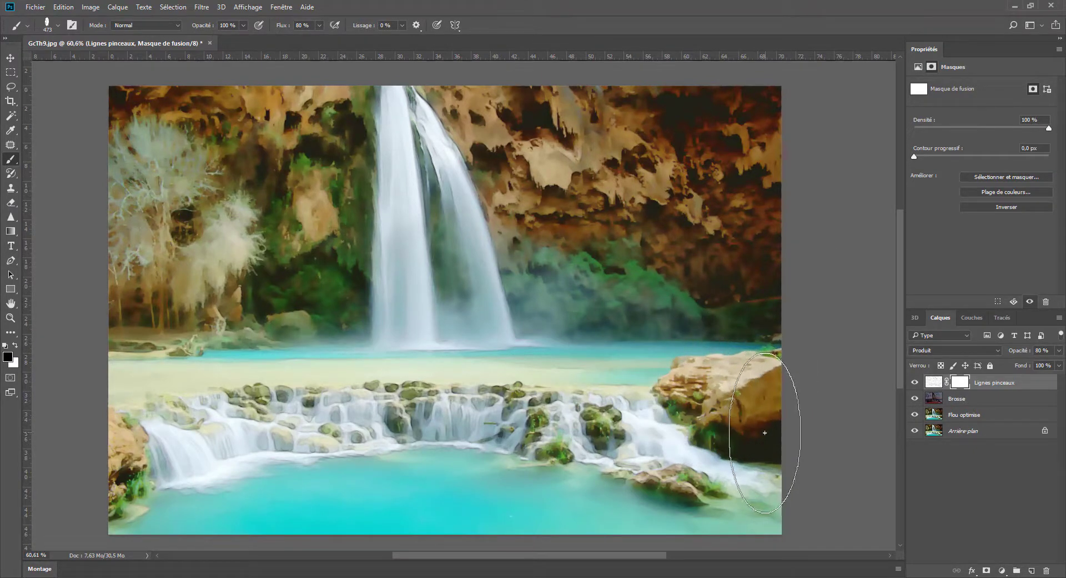
Paint the lines out over the rock and cascades, then fill the mask black
left_click_drag(764, 432, 595, 426)
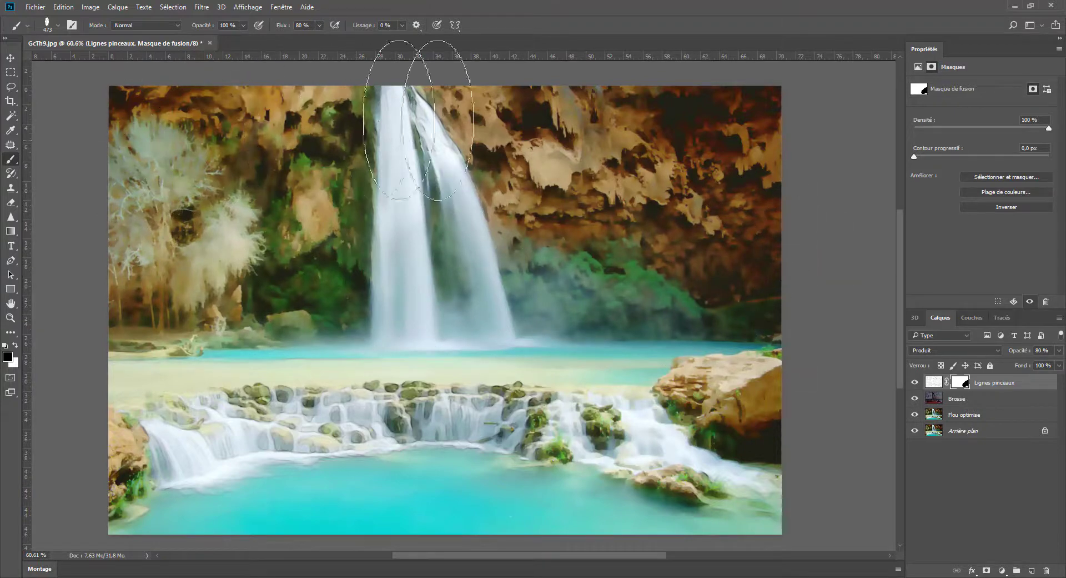
left_click_drag(555, 411, 89, 433)
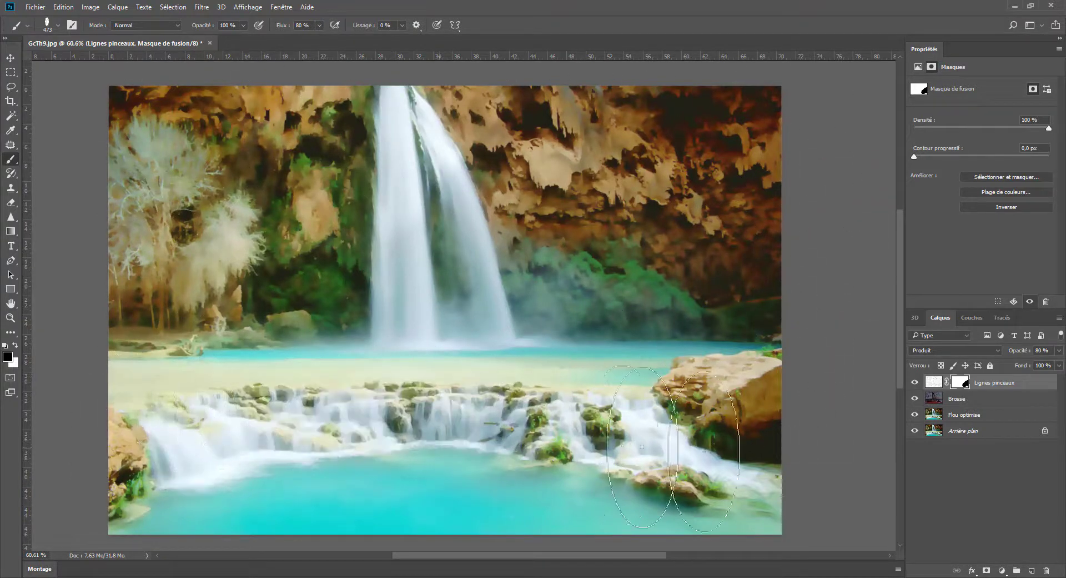
key("alt+BackSpace")
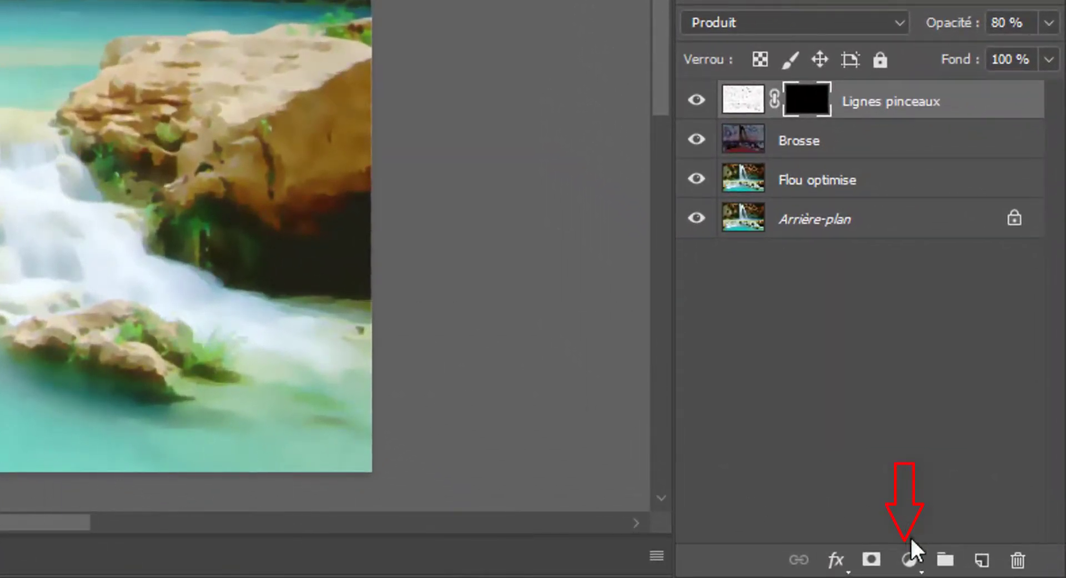
Add a Vibrance adjustment layer at +100 vibrance, then select the Flou optimise layer
left_click(909, 559)
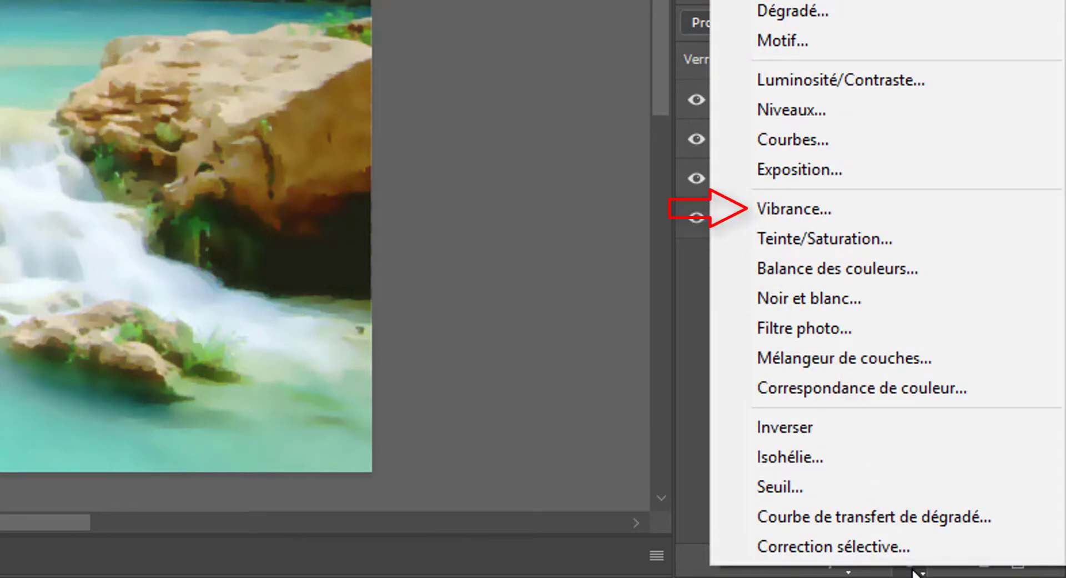
left_click(933, 203)
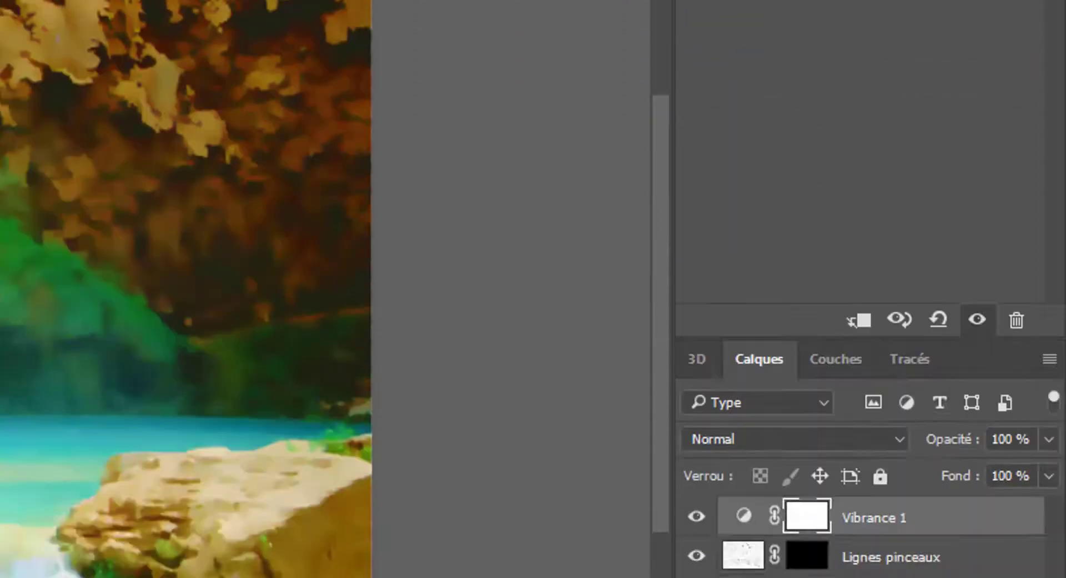
left_click(881, 222)
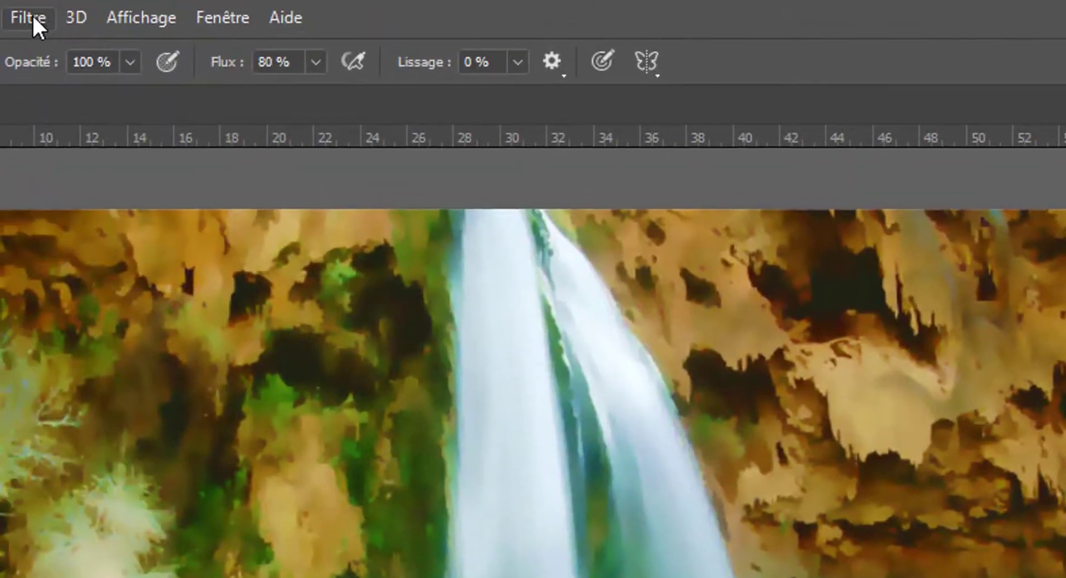
Apply the Placage de texture filter with Grès texture, relief 2 and light from Haut
left_click(32, 15)
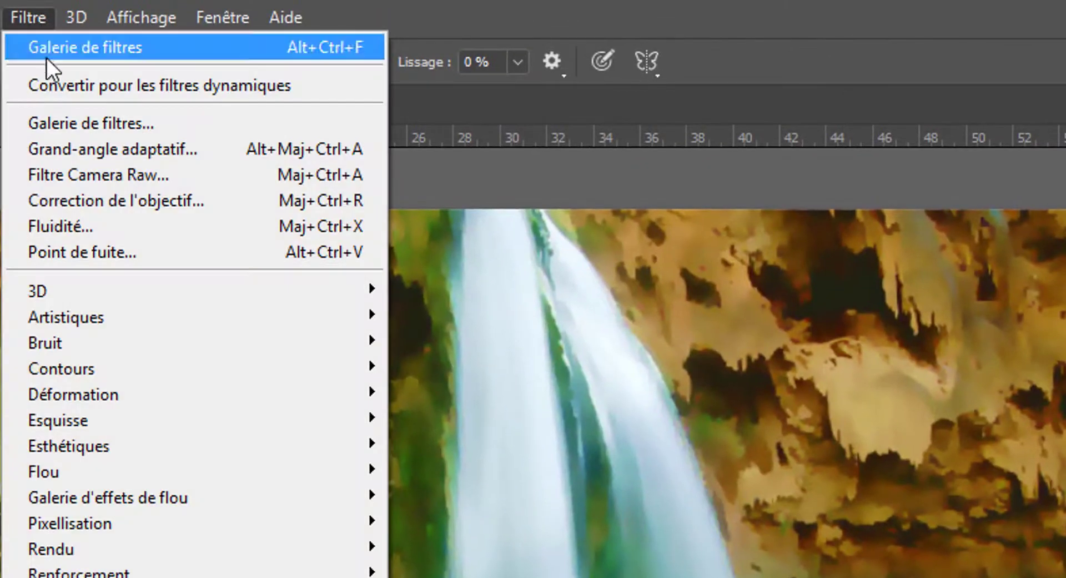
left_click(52, 118)
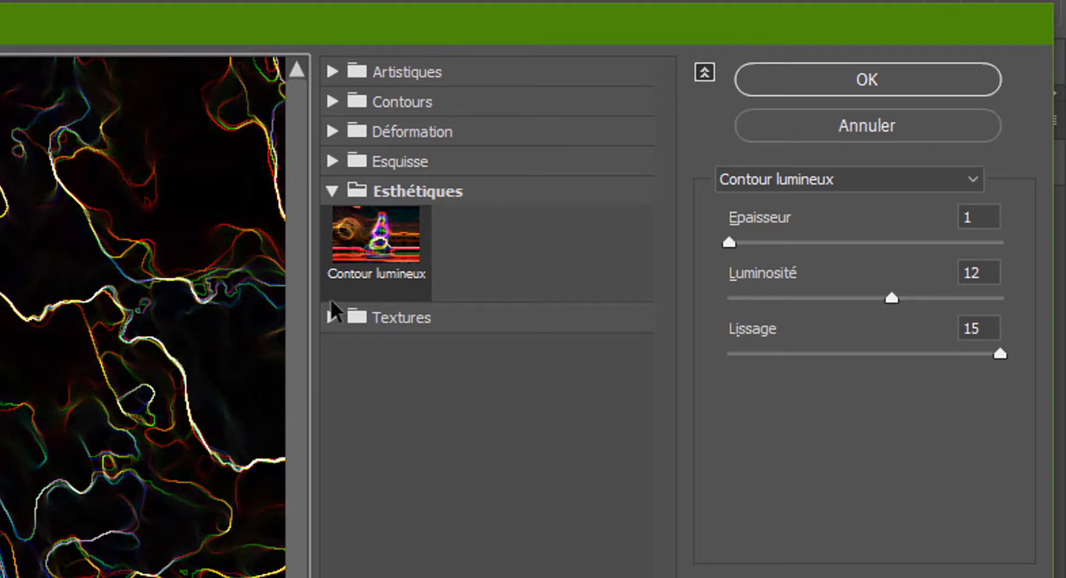
left_click(332, 318)
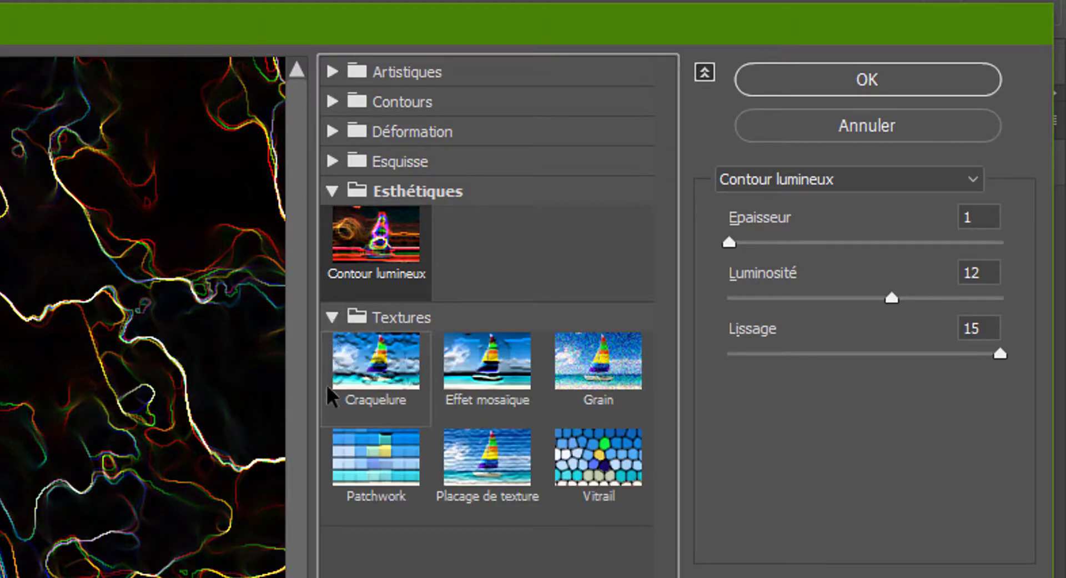
left_click(492, 461)
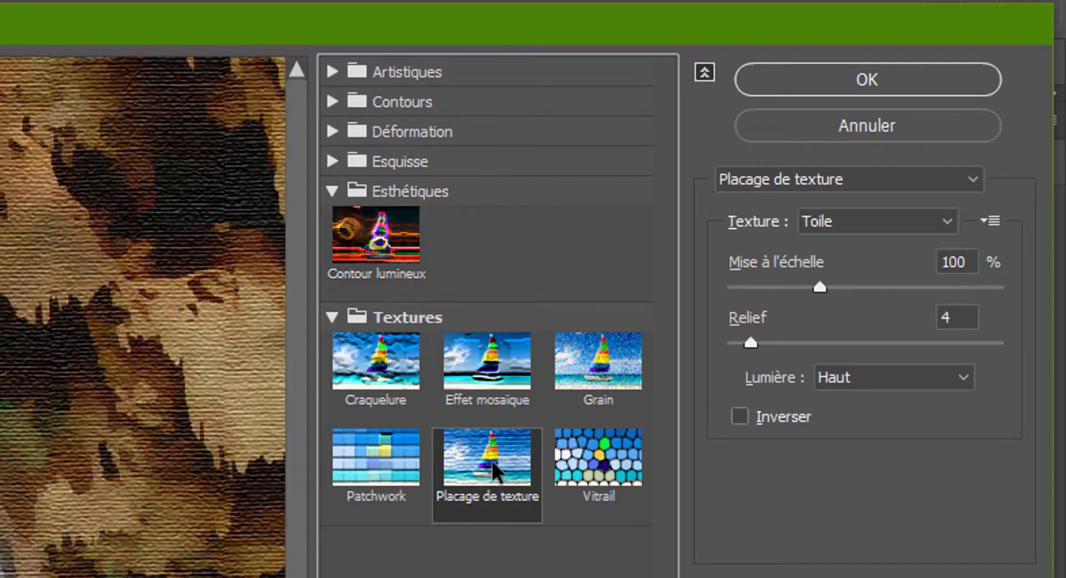
left_click(944, 221)
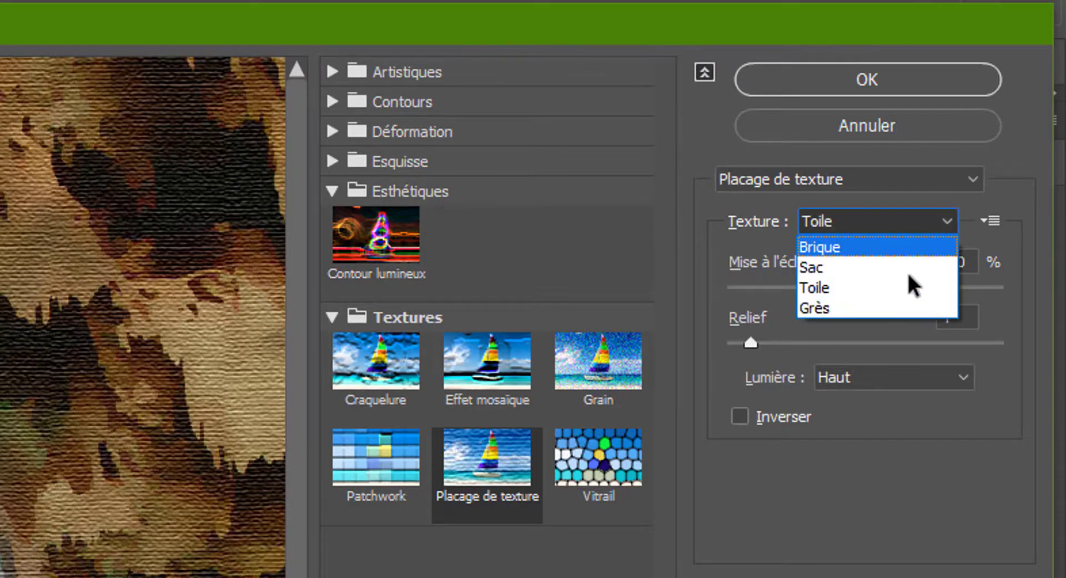
left_click(903, 305)
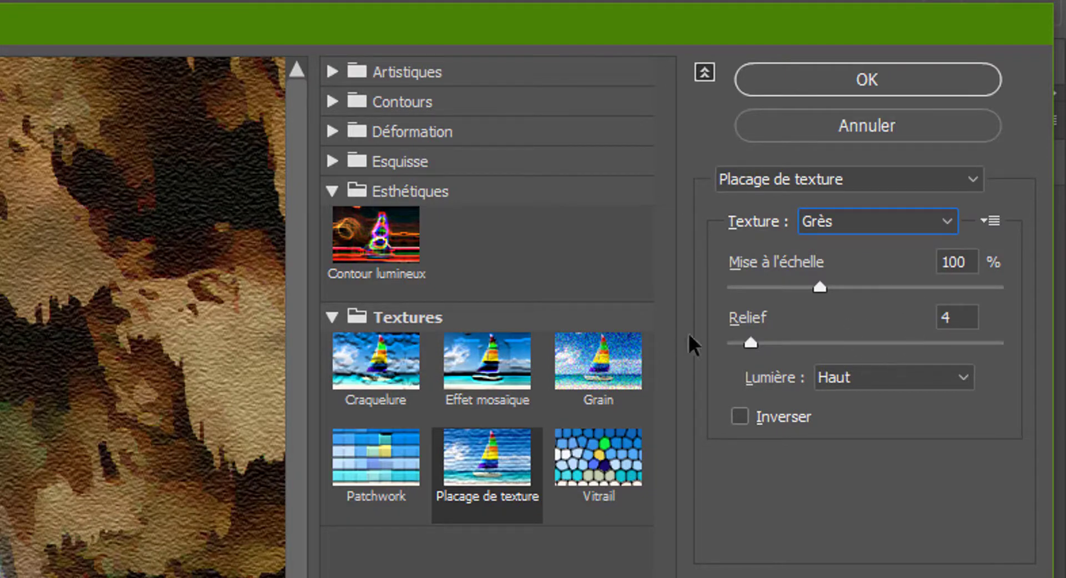
type("2")
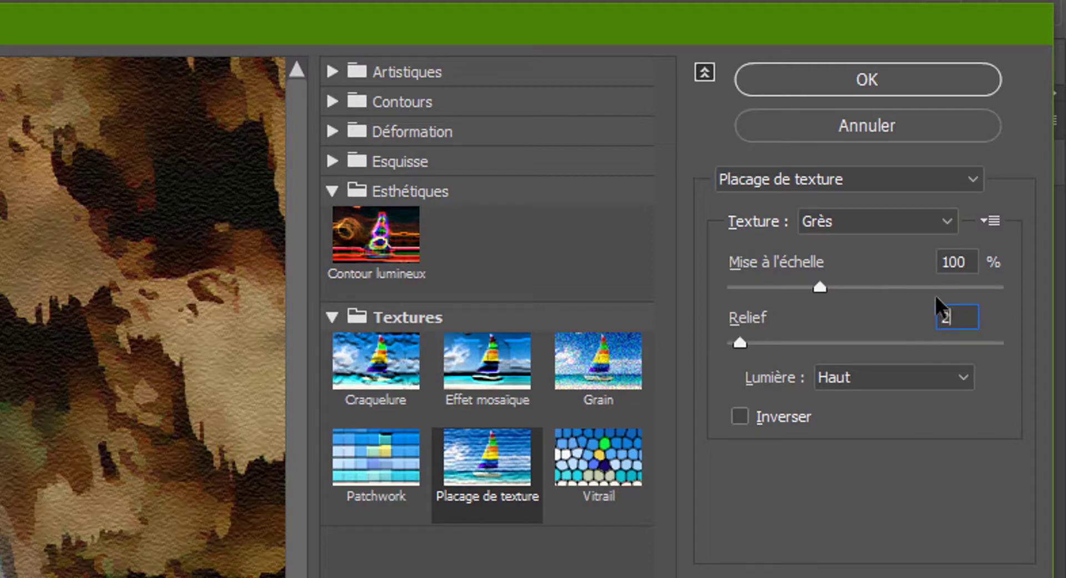
left_click(932, 386)
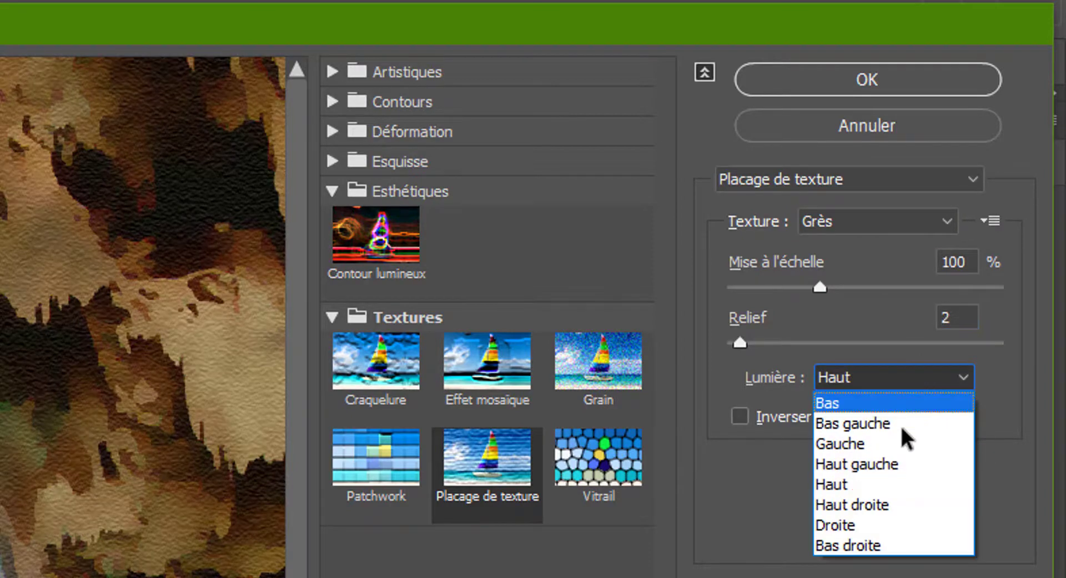
left_click(870, 482)
left_click(830, 78)
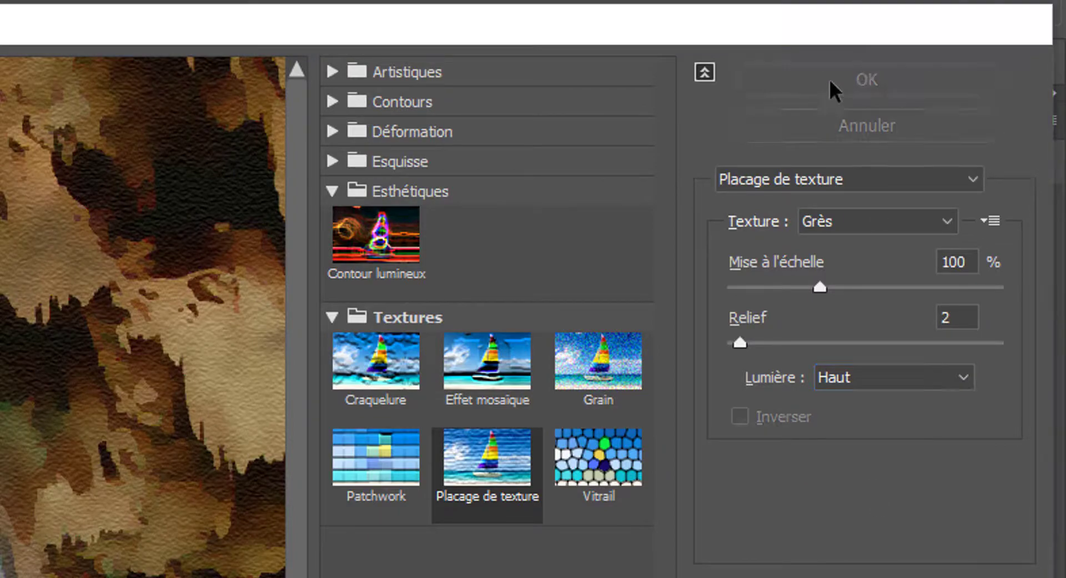